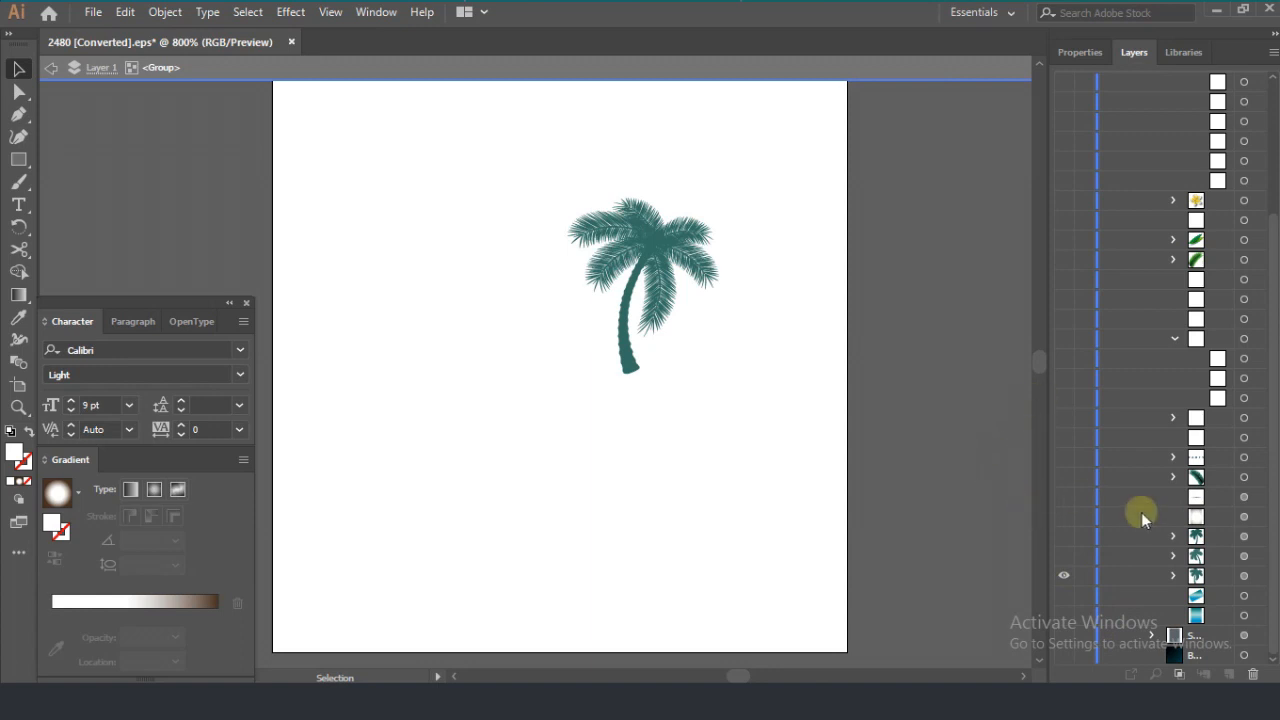
Step: Show the slanted gradient shape and the gradient background rectangle, and shift the slanted shape slightly up and to the right
left_click(1063, 595)
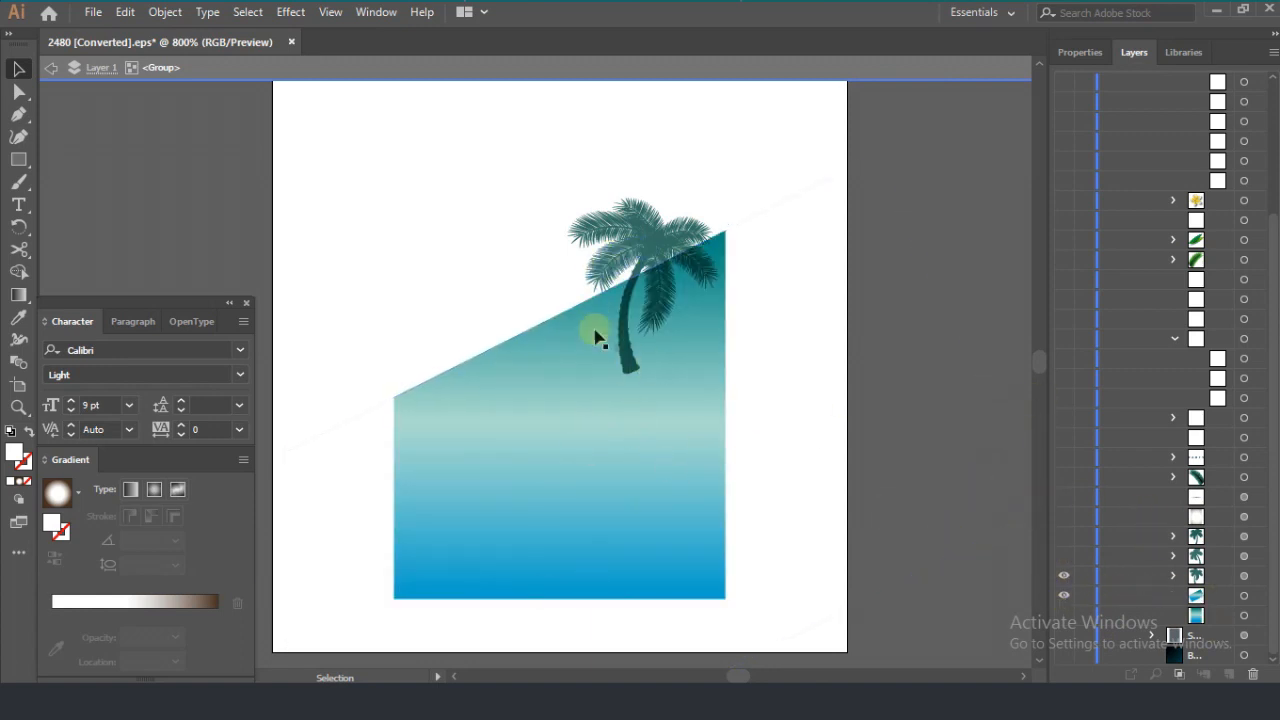
left_click(1063, 614)
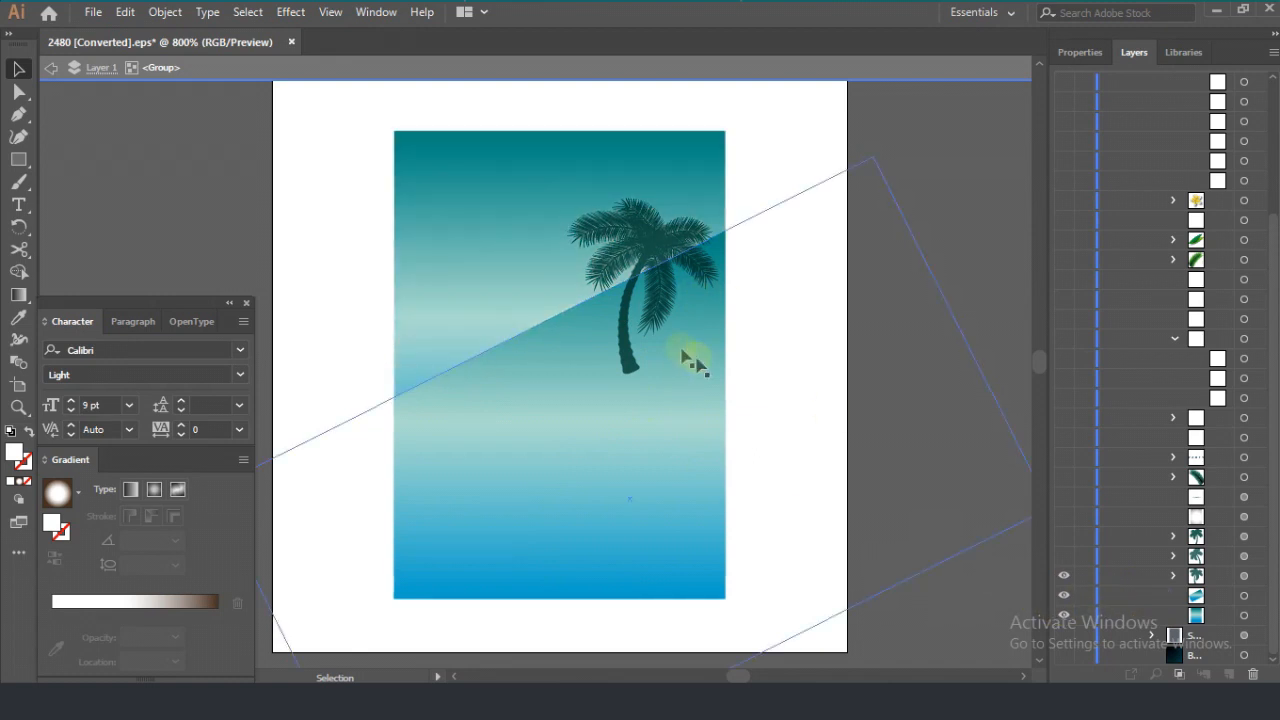
left_click(580, 484)
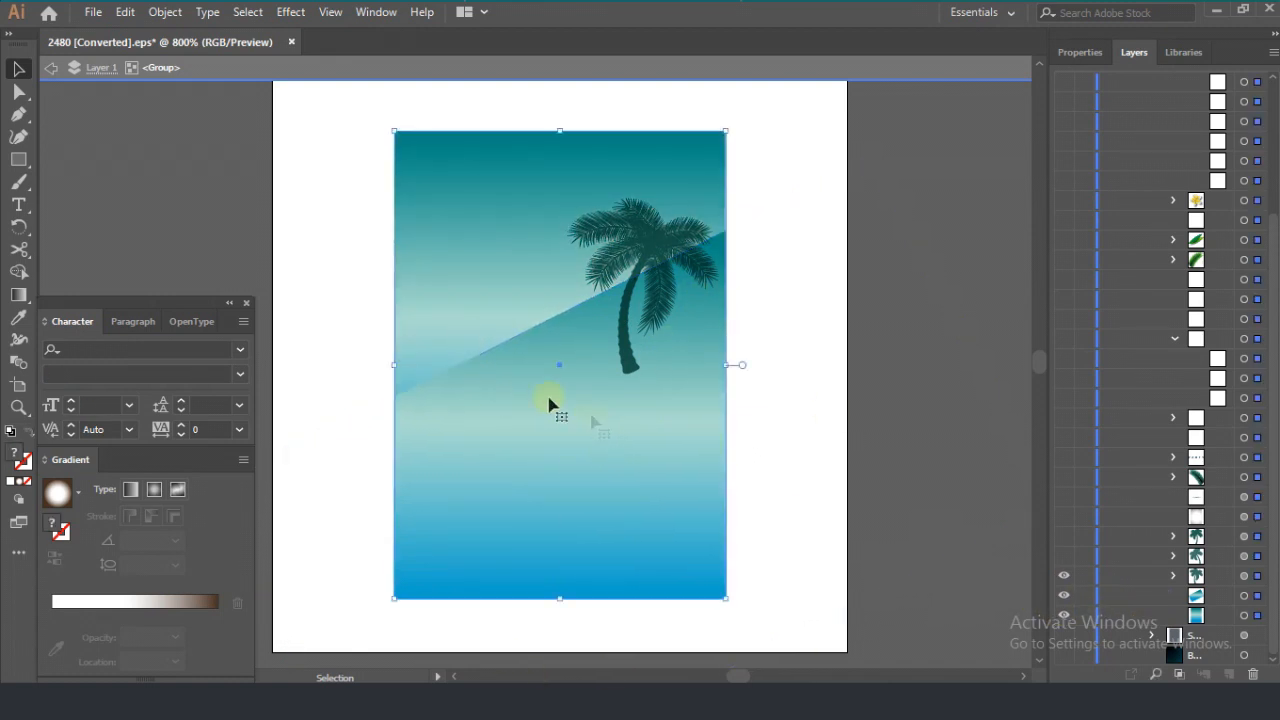
left_click(1257, 616)
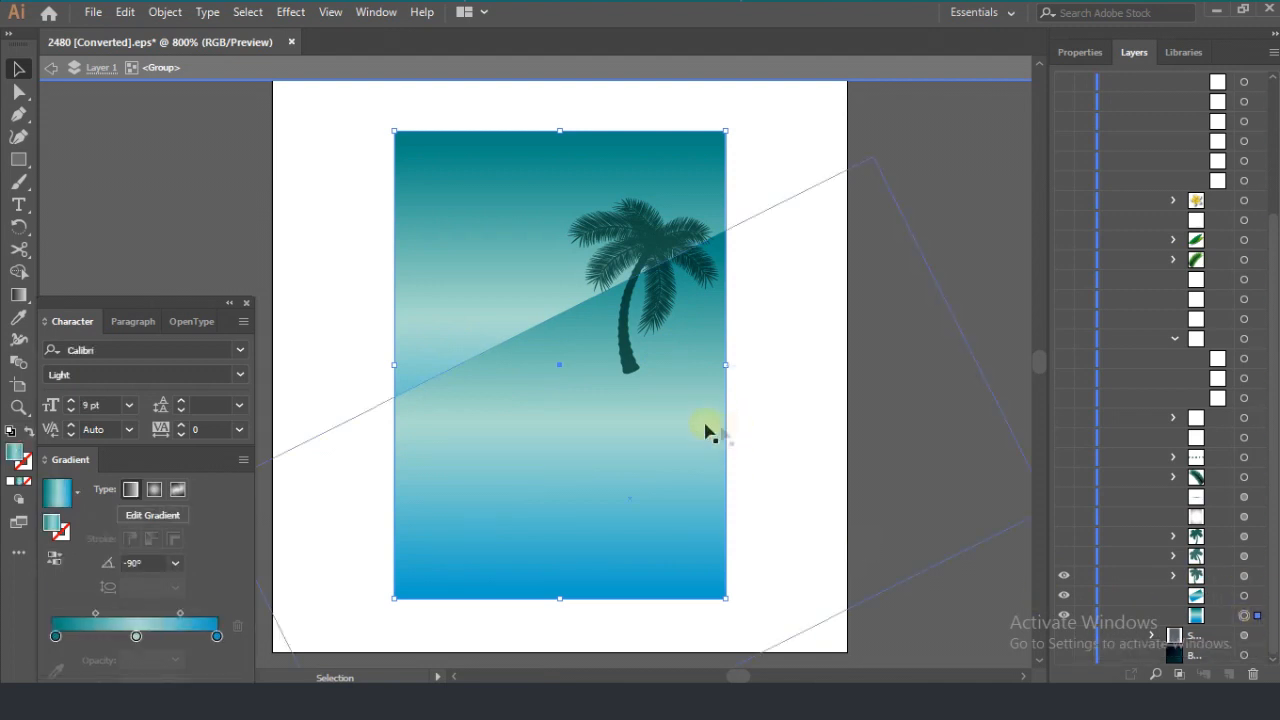
left_click(660, 428)
left_click_drag(656, 418, 684, 392)
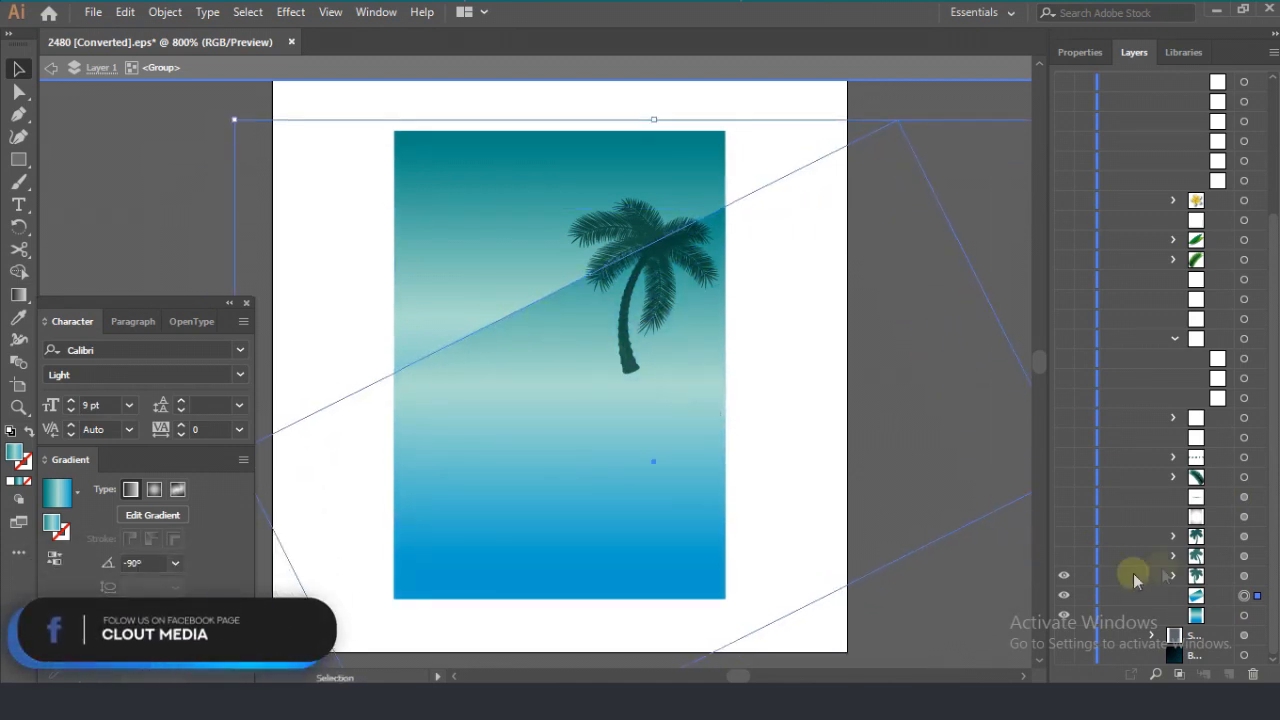
Step: Show the left palm tree and move it slightly inward from the poster's left edge
left_click(1244, 577)
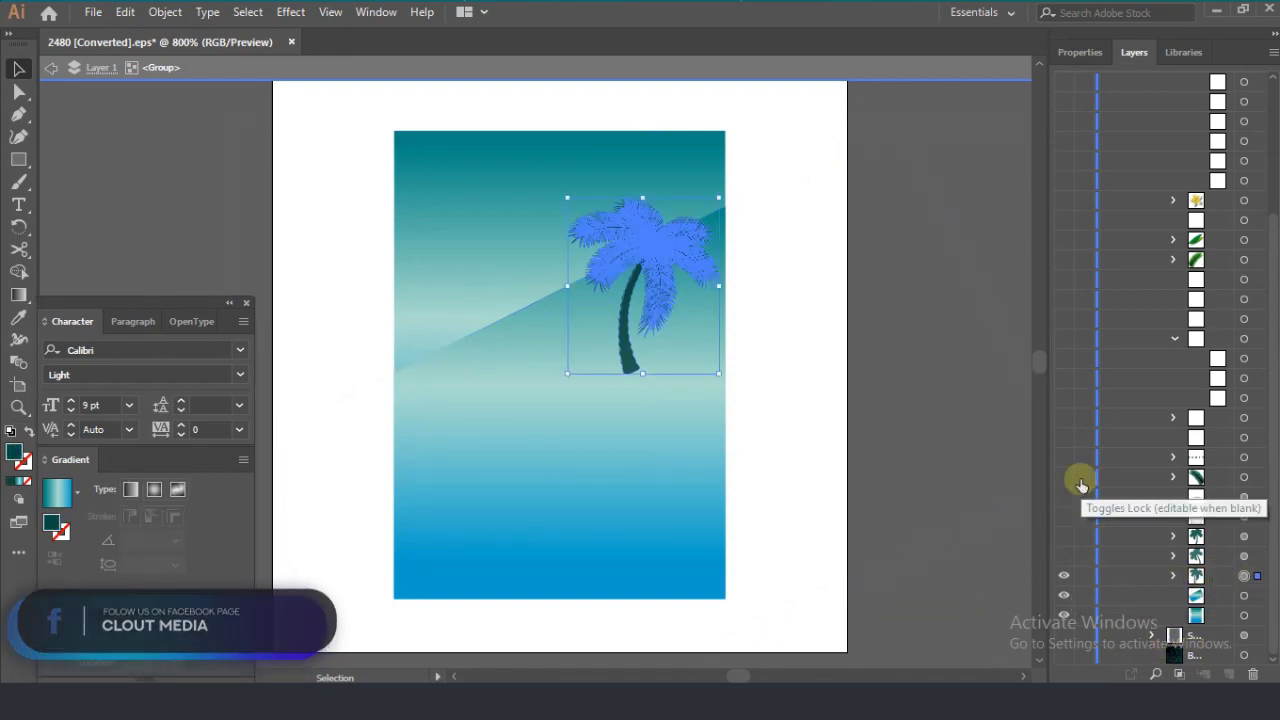
left_click(1244, 555)
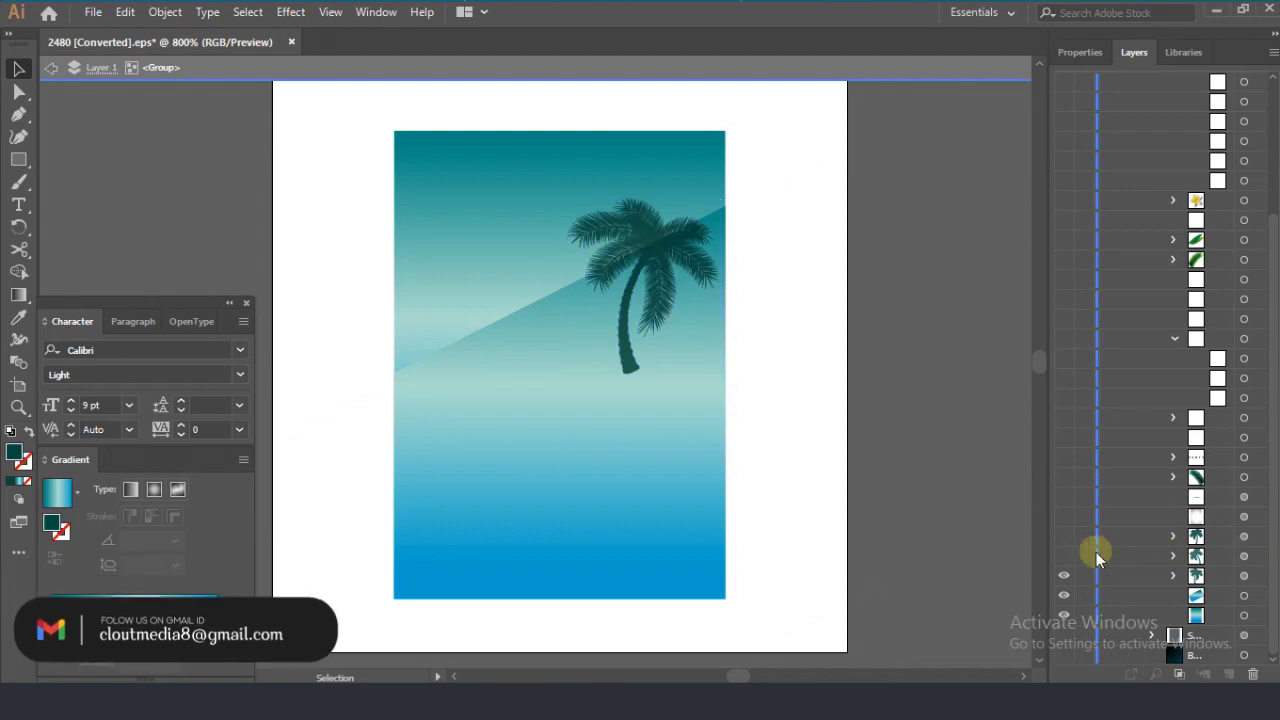
left_click(1064, 555)
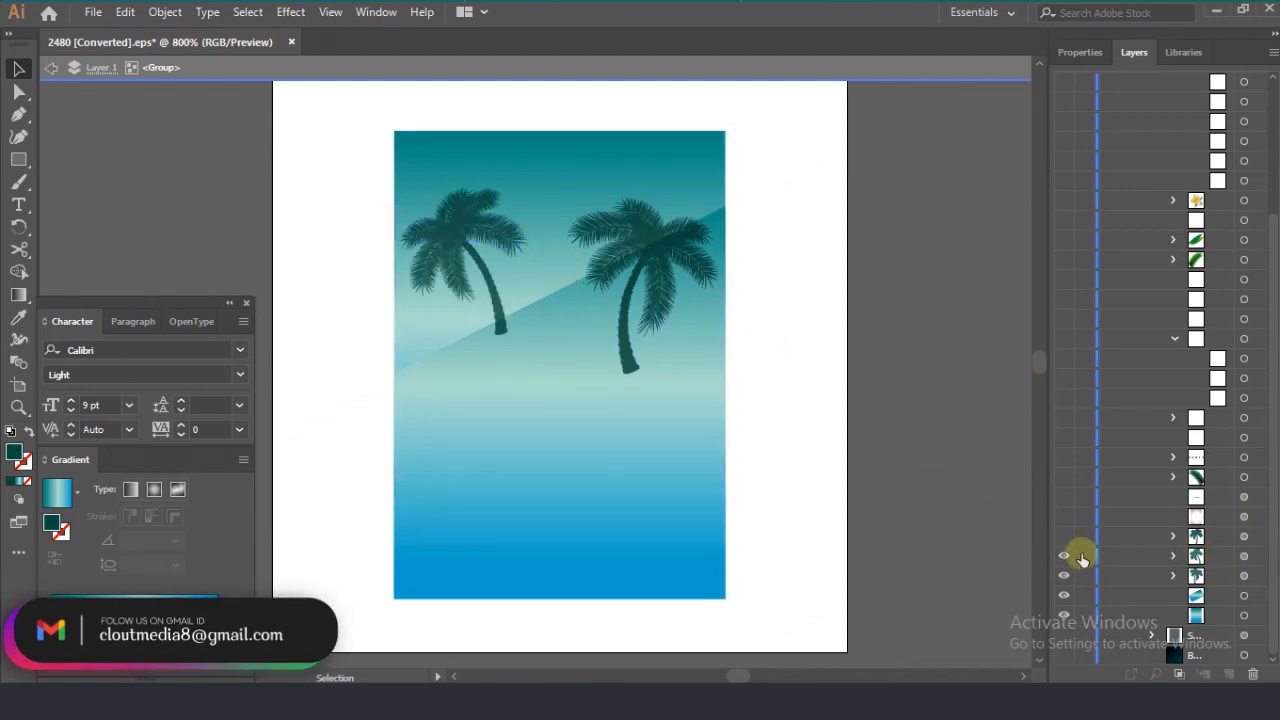
left_click(1243, 556)
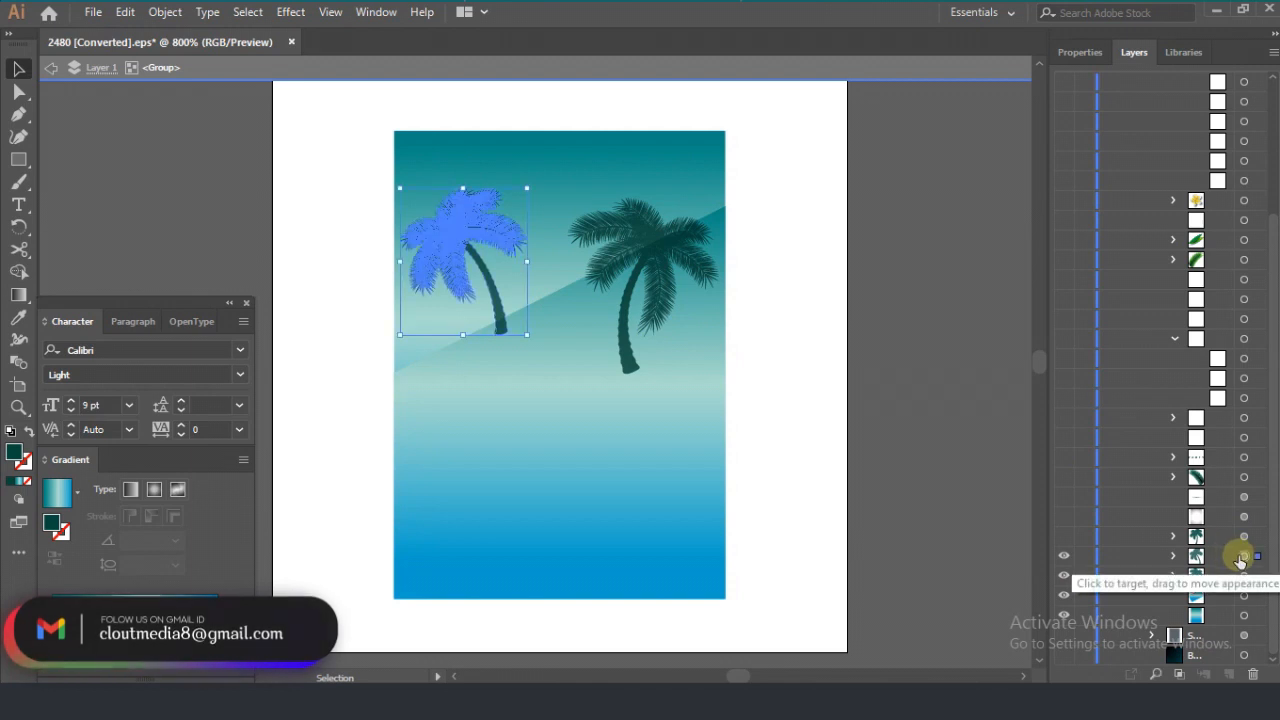
mouse_move(457, 248)
left_mouse_down()
mouse_move(445, 271)
mouse_move(461, 245)
left_mouse_up()
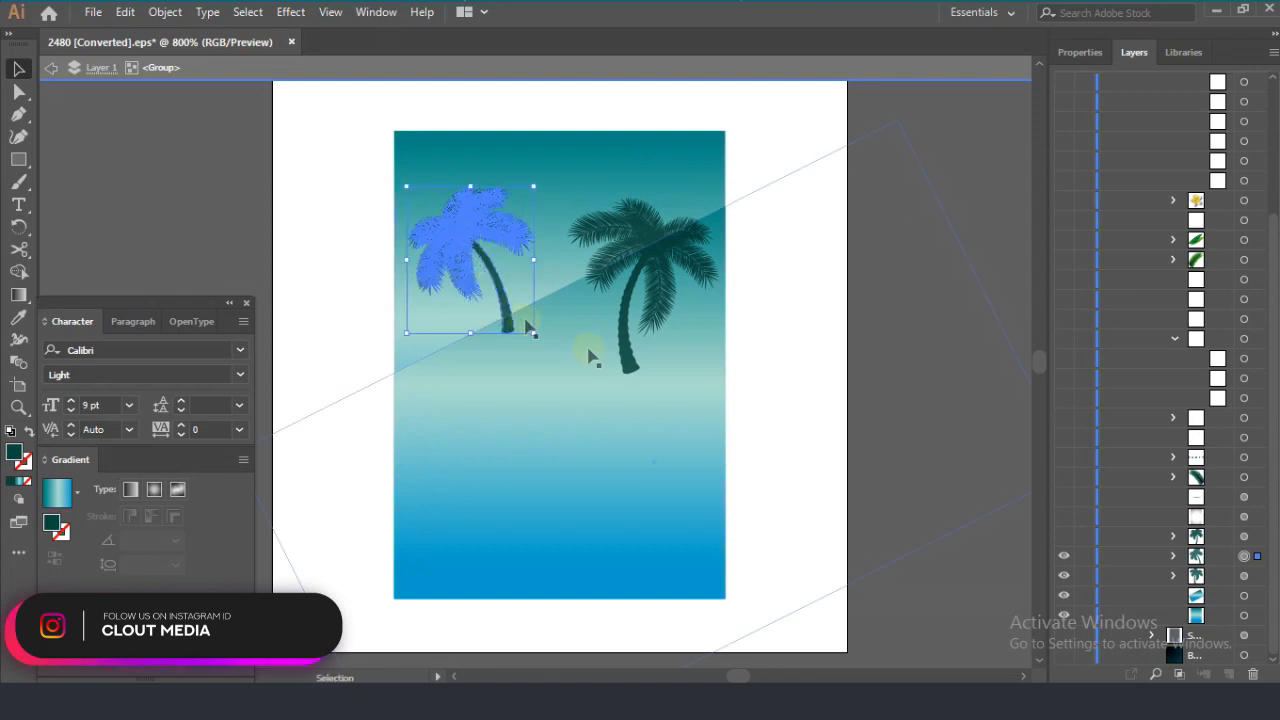
Step: Show the middle palm tree and move it slightly down between the two other palms
left_click(1250, 535)
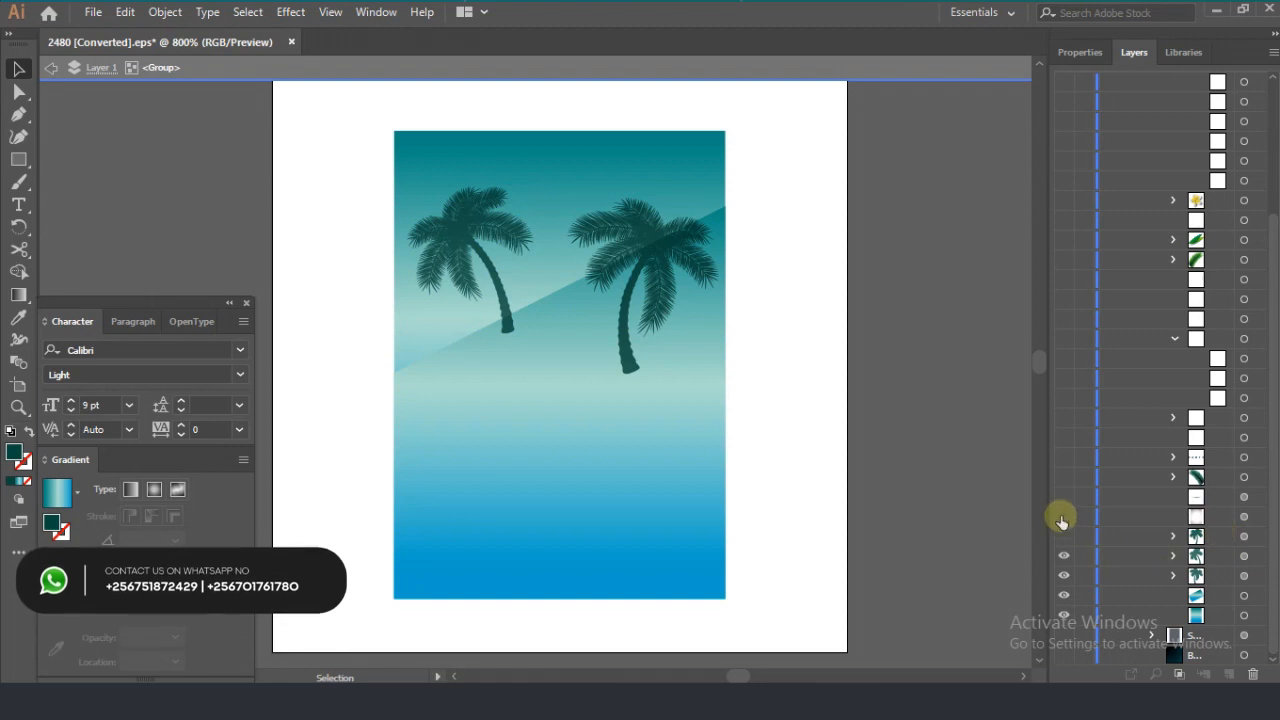
left_click(1064, 535)
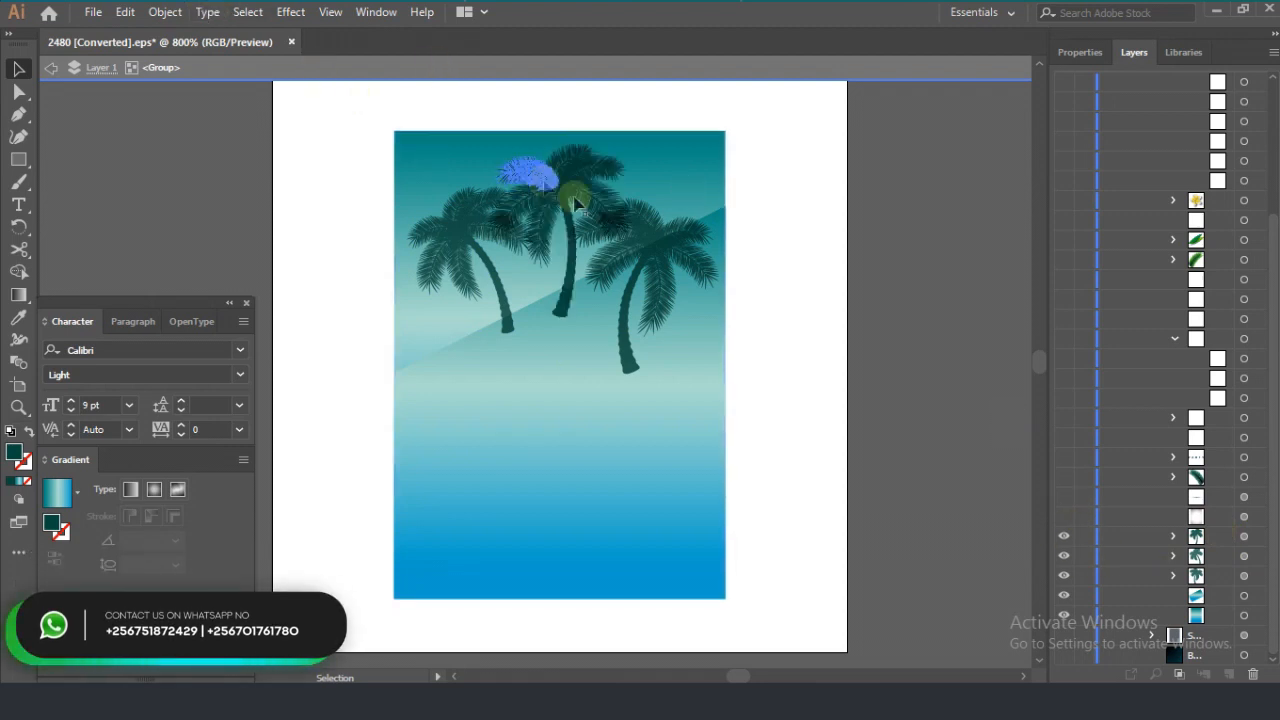
left_click(1244, 535)
mouse_move(545, 178)
left_mouse_down()
mouse_move(553, 205)
mouse_move(546, 195)
left_mouse_up()
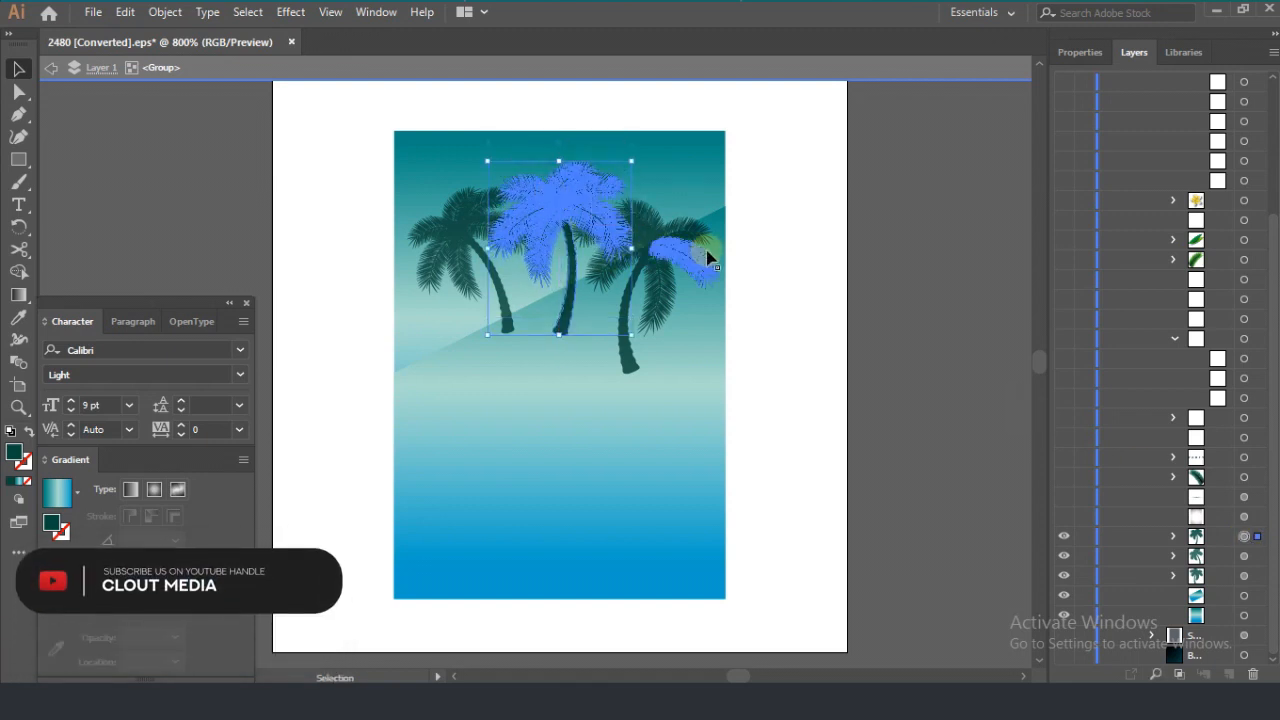
Step: Show the dark vignette over the poster background and the soft oval shadow below the palm trees
left_click(1256, 517)
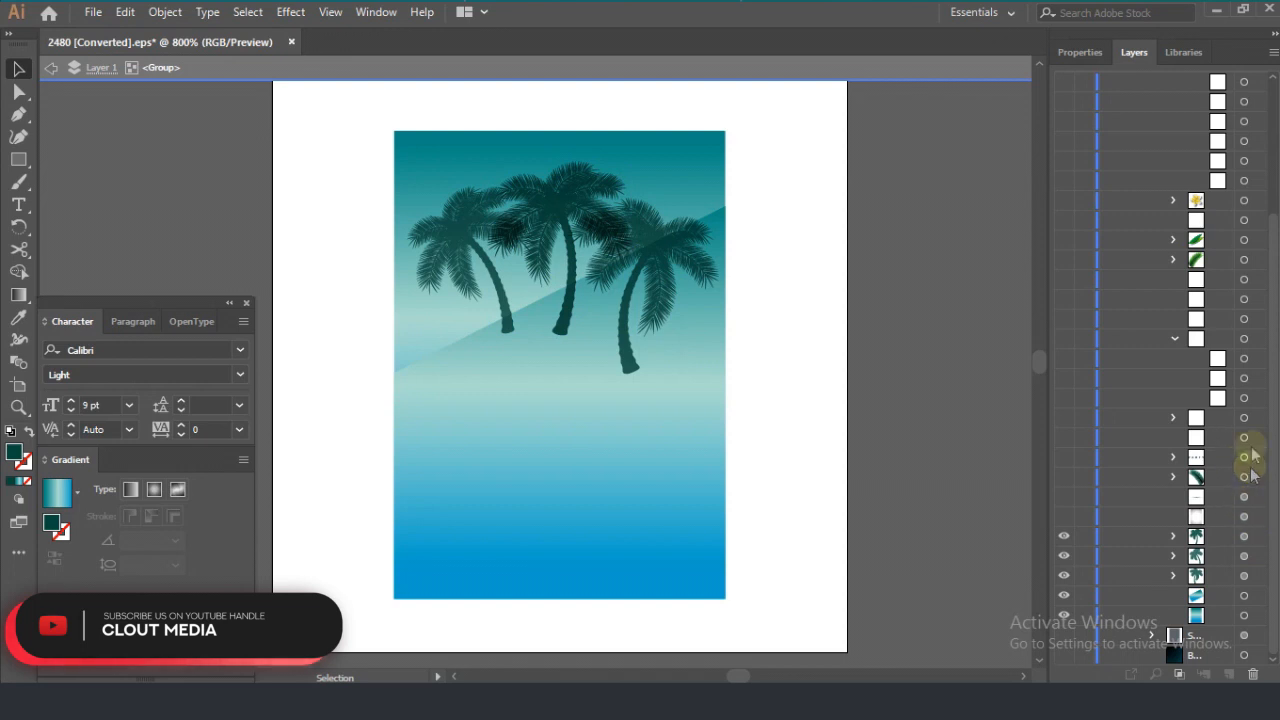
left_click(1063, 518)
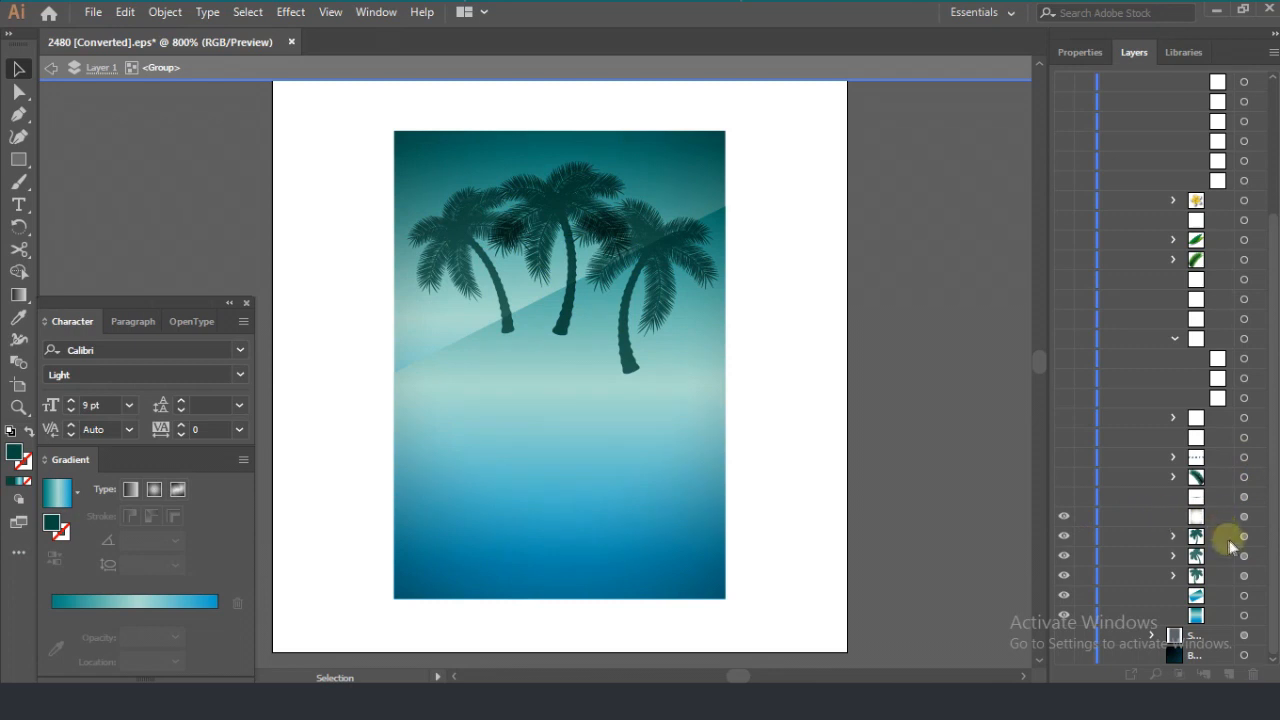
left_click(1063, 498)
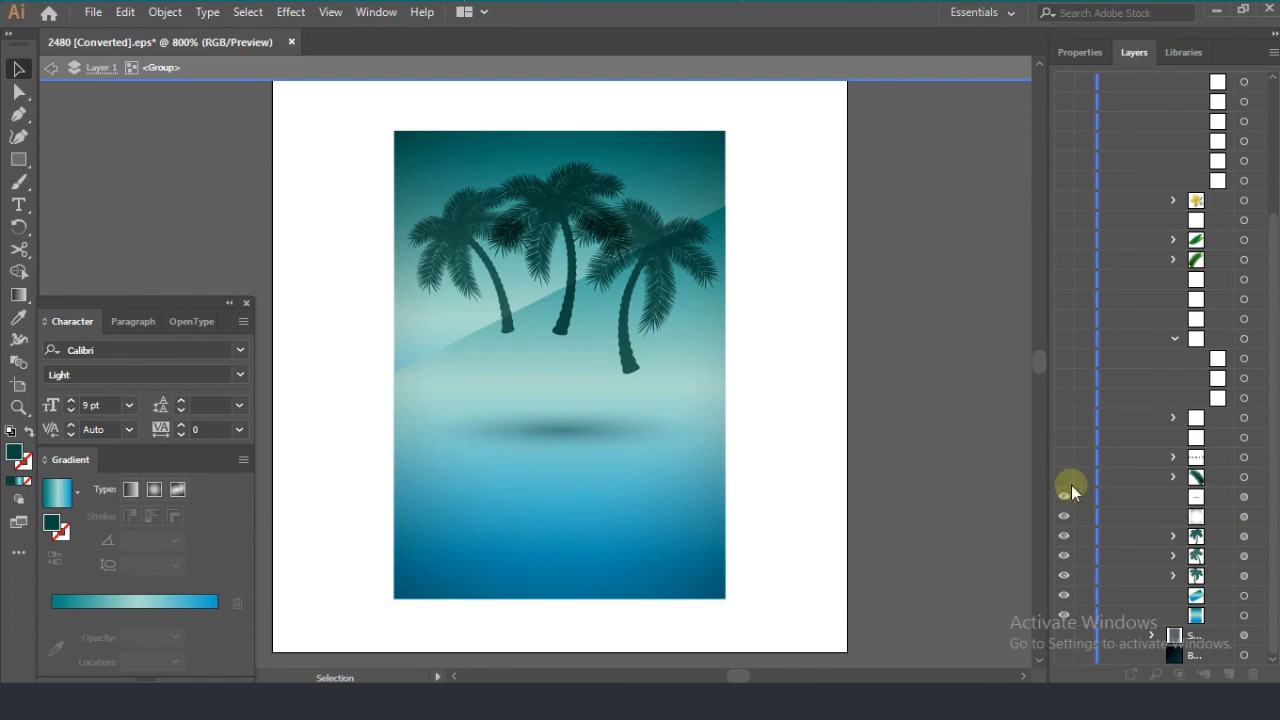
left_click(557, 432)
left_click(557, 426)
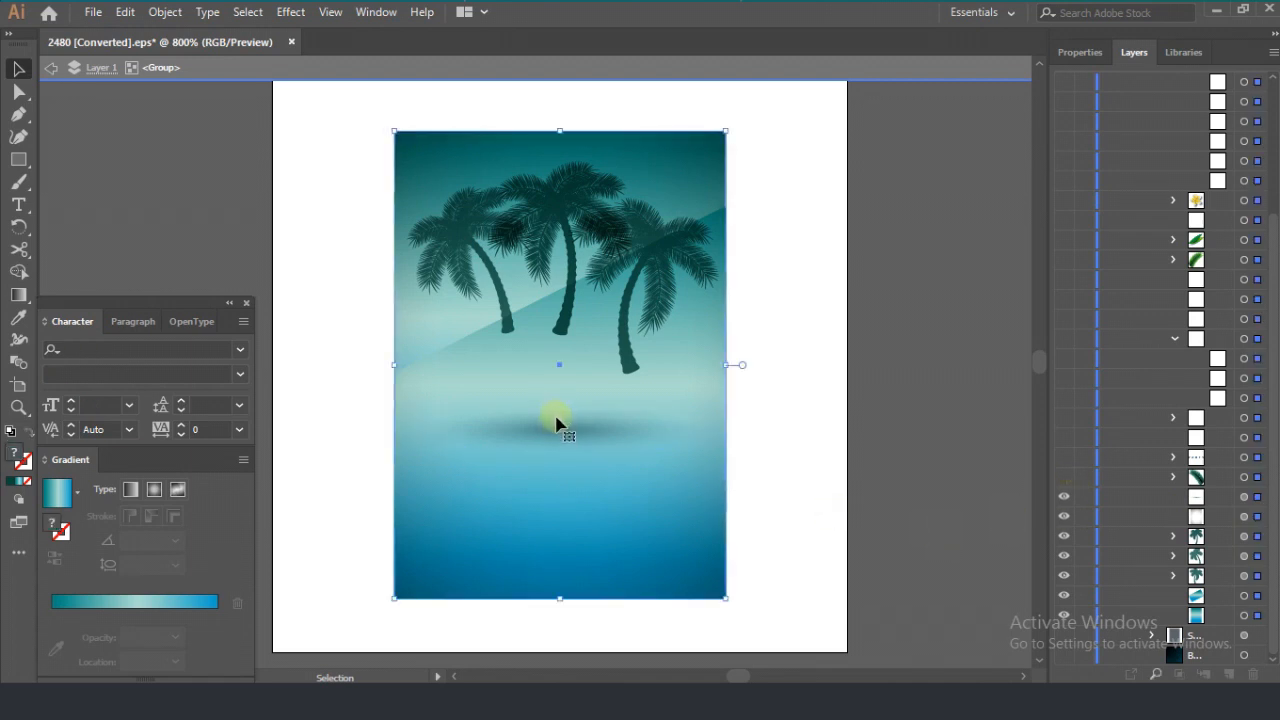
Step: Show the large palm frond, the PARTY text, the white line beneath it and the 25 AUG date
left_click(1062, 479)
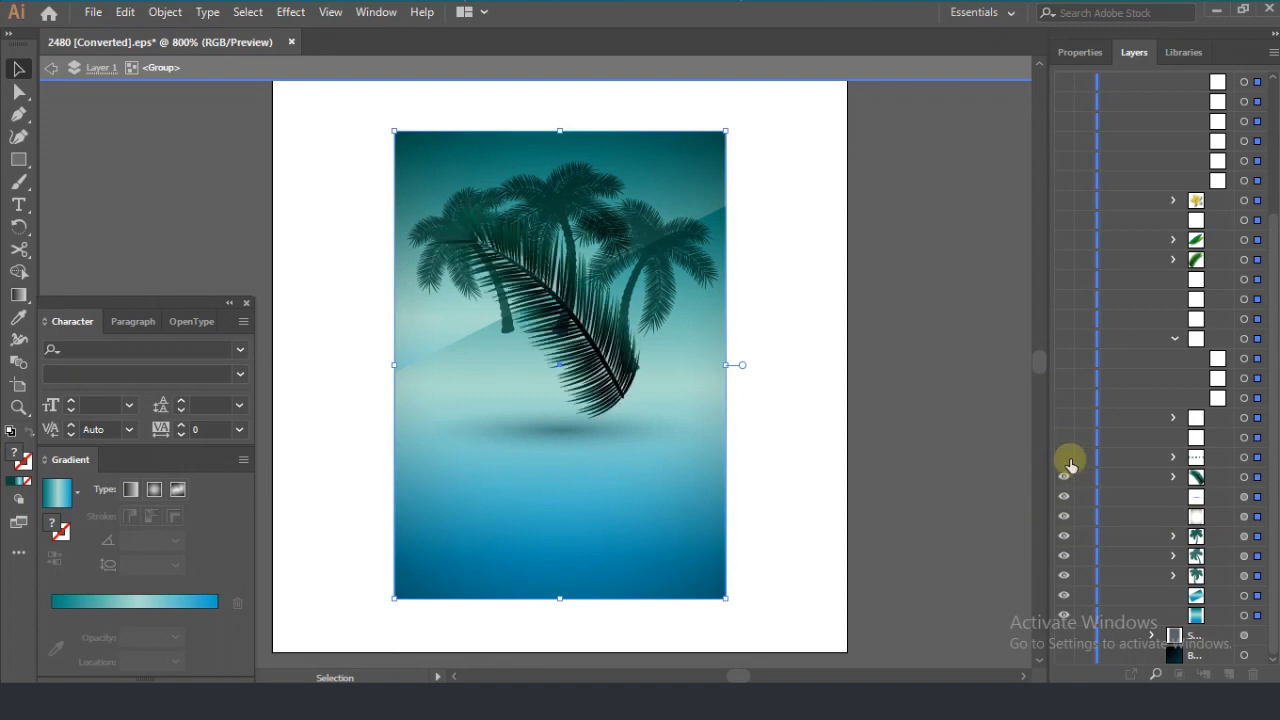
left_click(1066, 459)
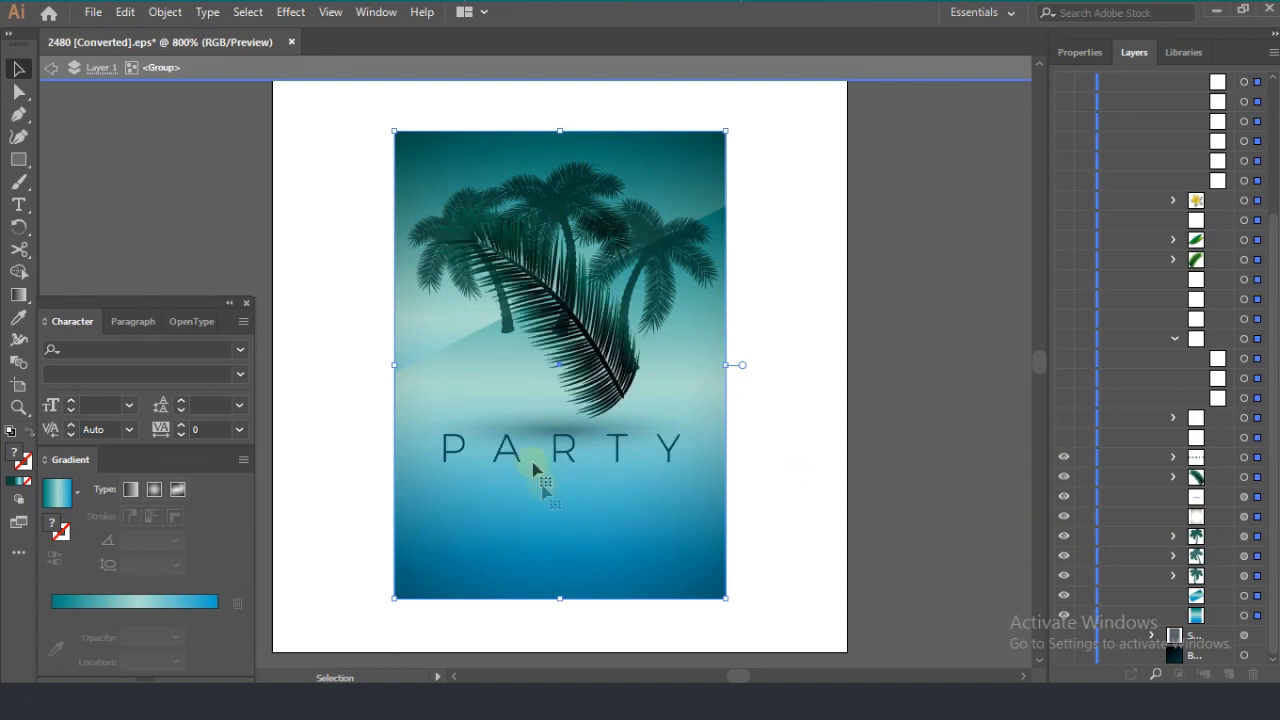
left_click(1258, 459)
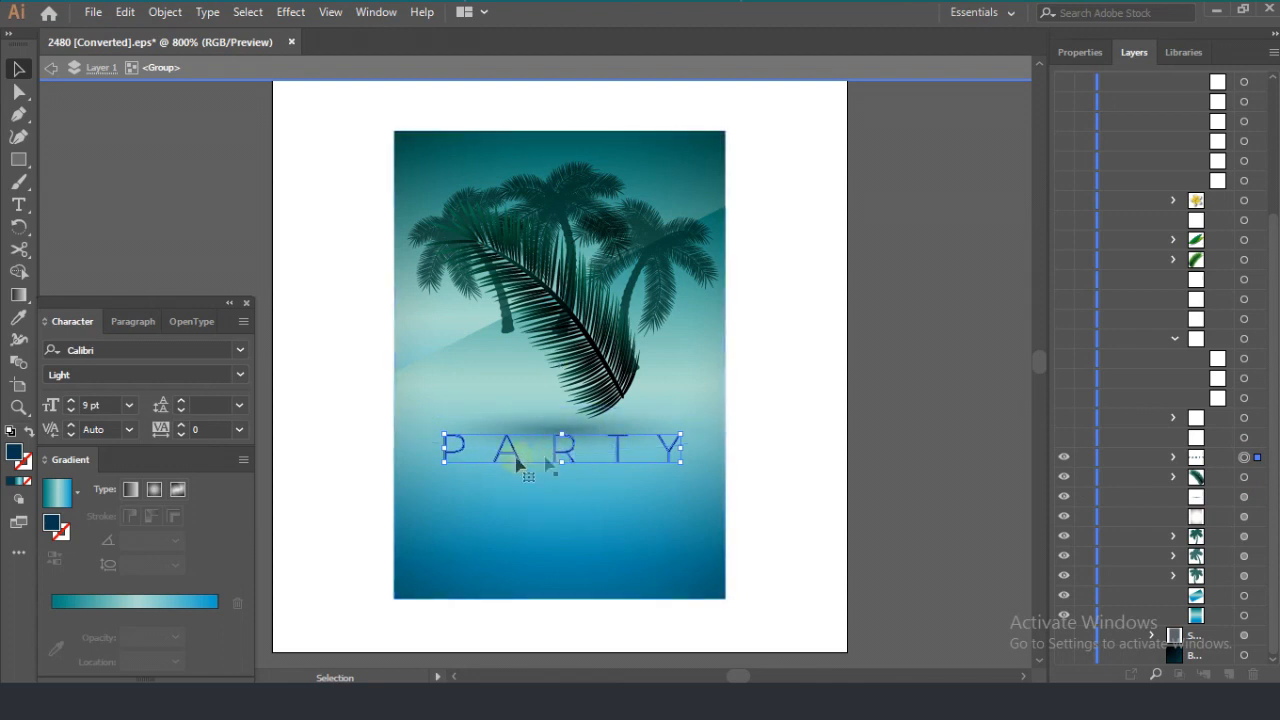
left_click(1257, 441)
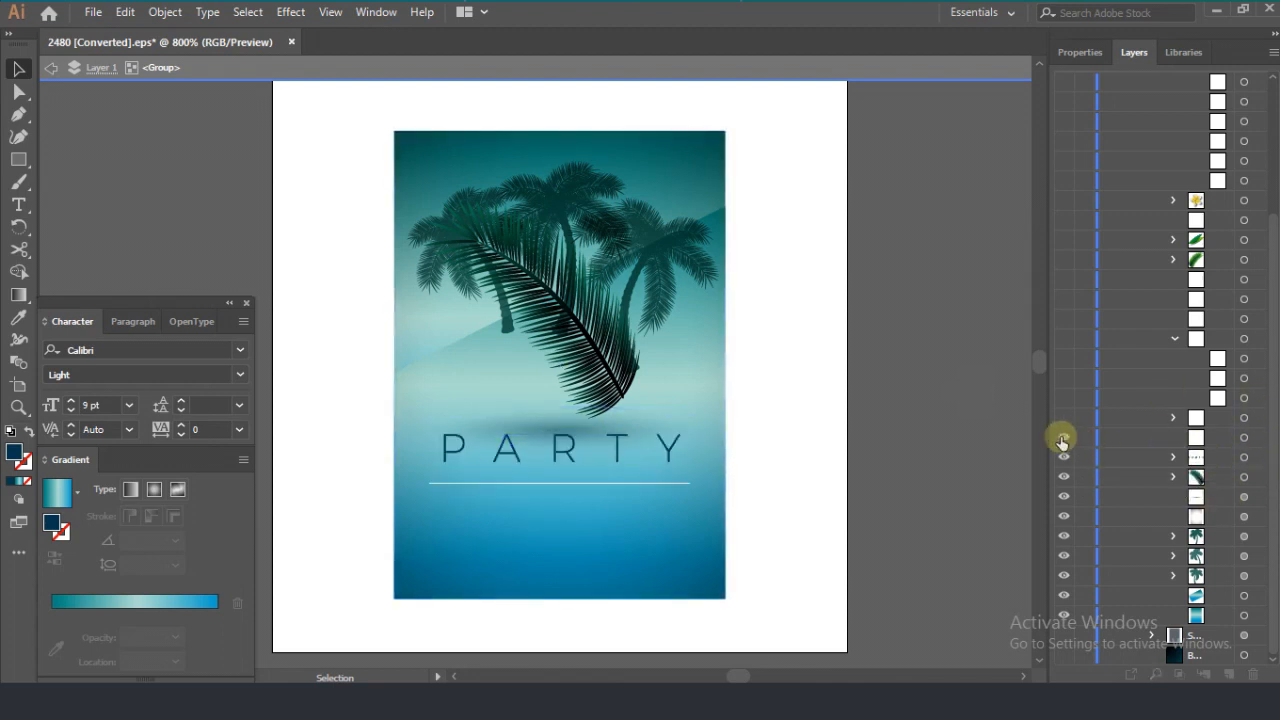
left_click(1063, 418)
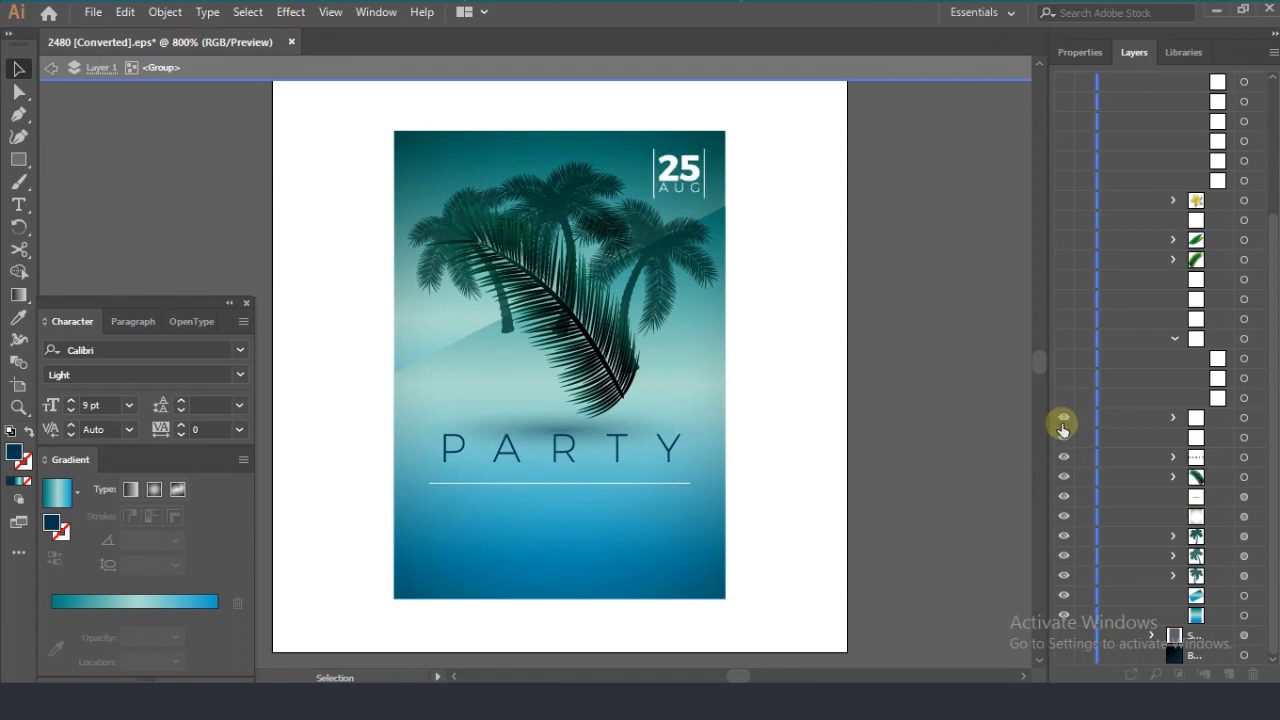
Step: Isolate the poster's clip group and show the PRESENT text with the two white lines around it
double_click(686, 183)
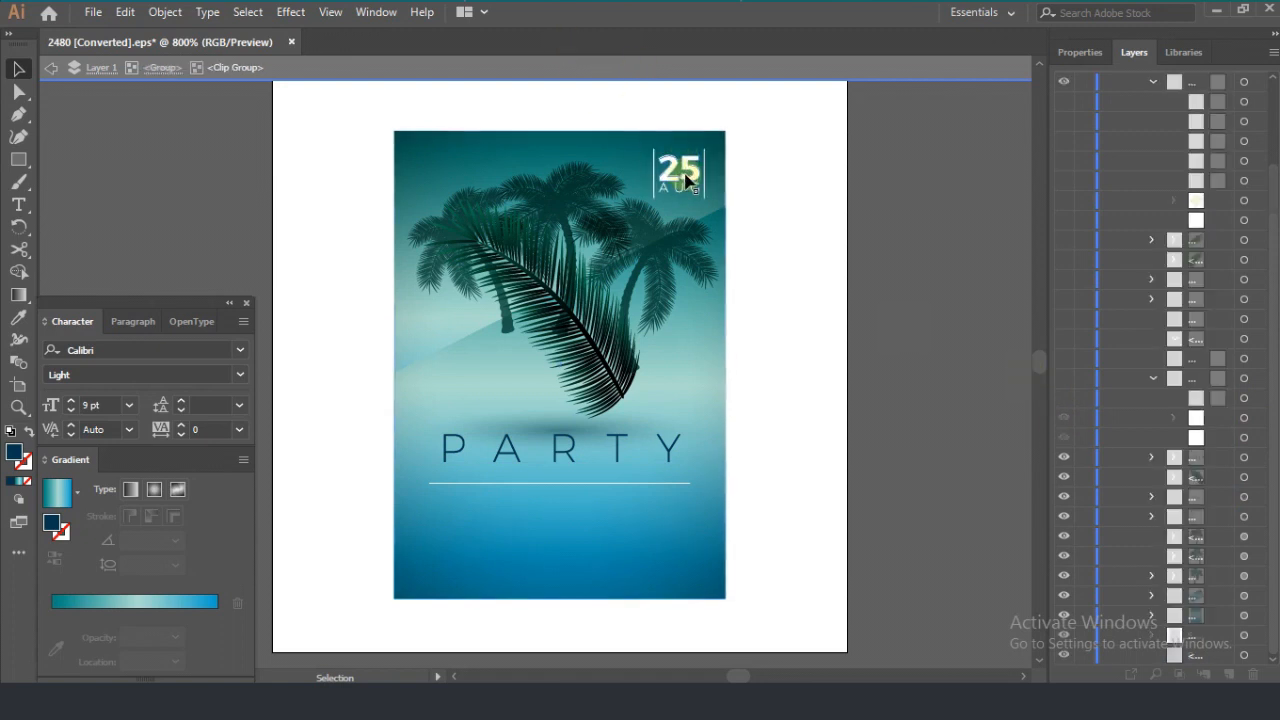
scroll(1061, 446, "up", 2)
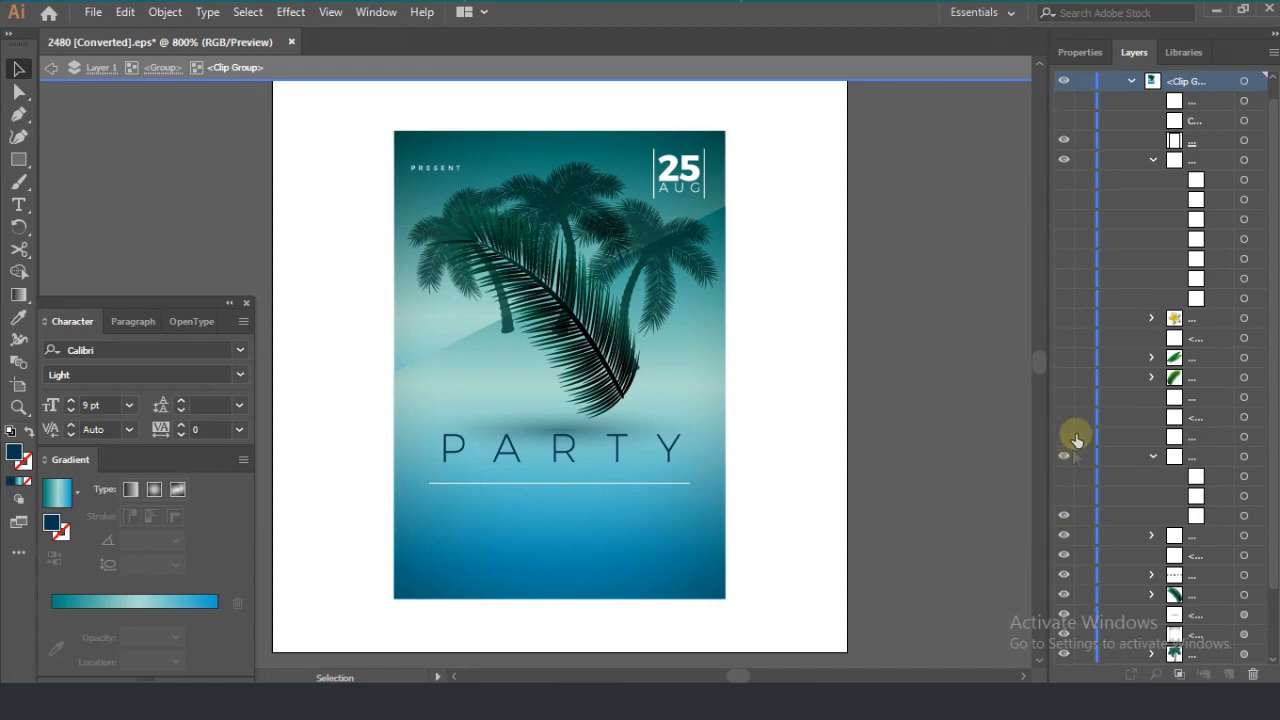
left_click(1064, 492)
scroll(1081, 300, "up", 1)
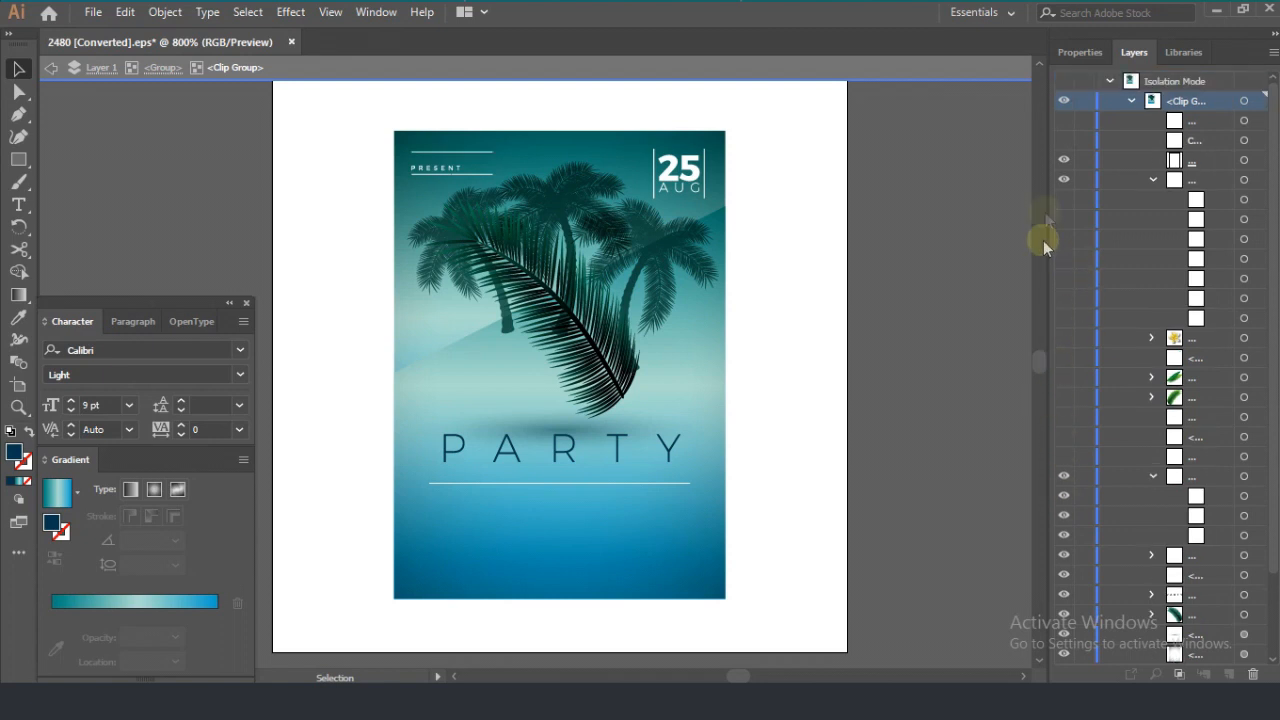
Step: Show the CLOUT MEDIA text above PRESENT, keeping the contact text at the poster's foot hidden
left_click(1064, 121)
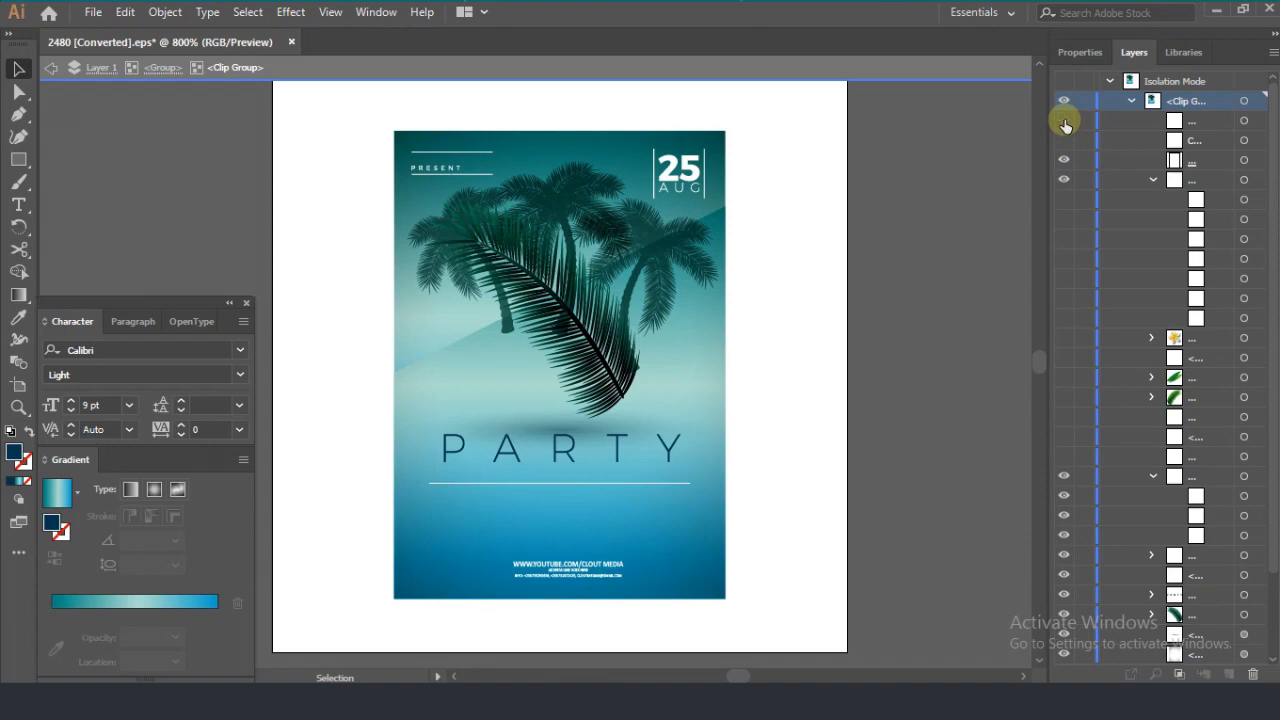
left_click(1064, 121)
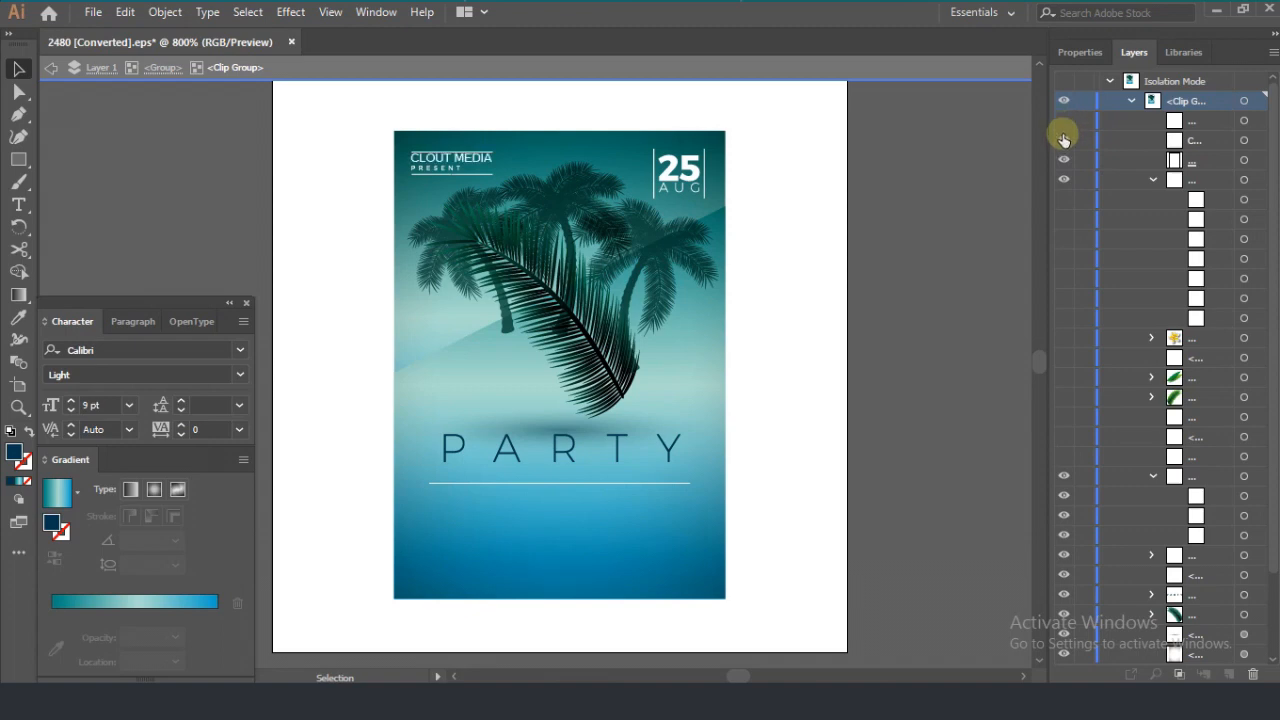
left_click(515, 190)
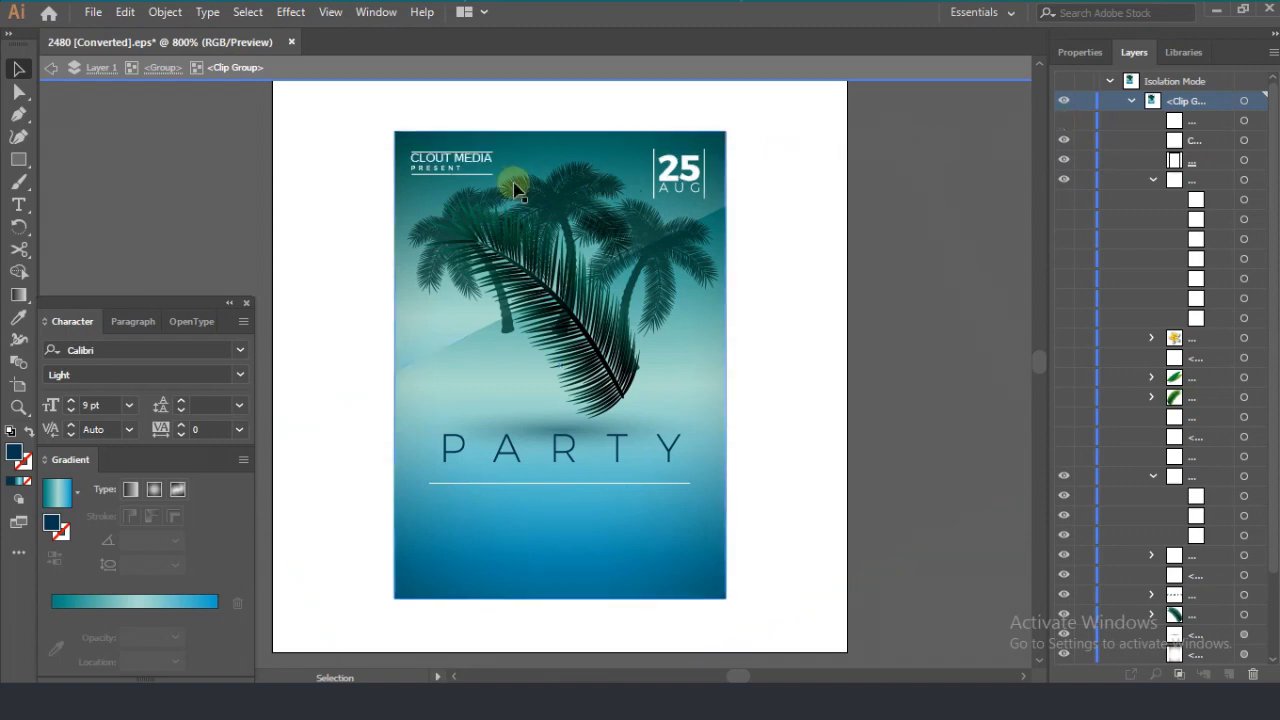
Step: Nudge the CLOUT MEDIA text slightly down between the upper white line and PRESENT
left_click(476, 163)
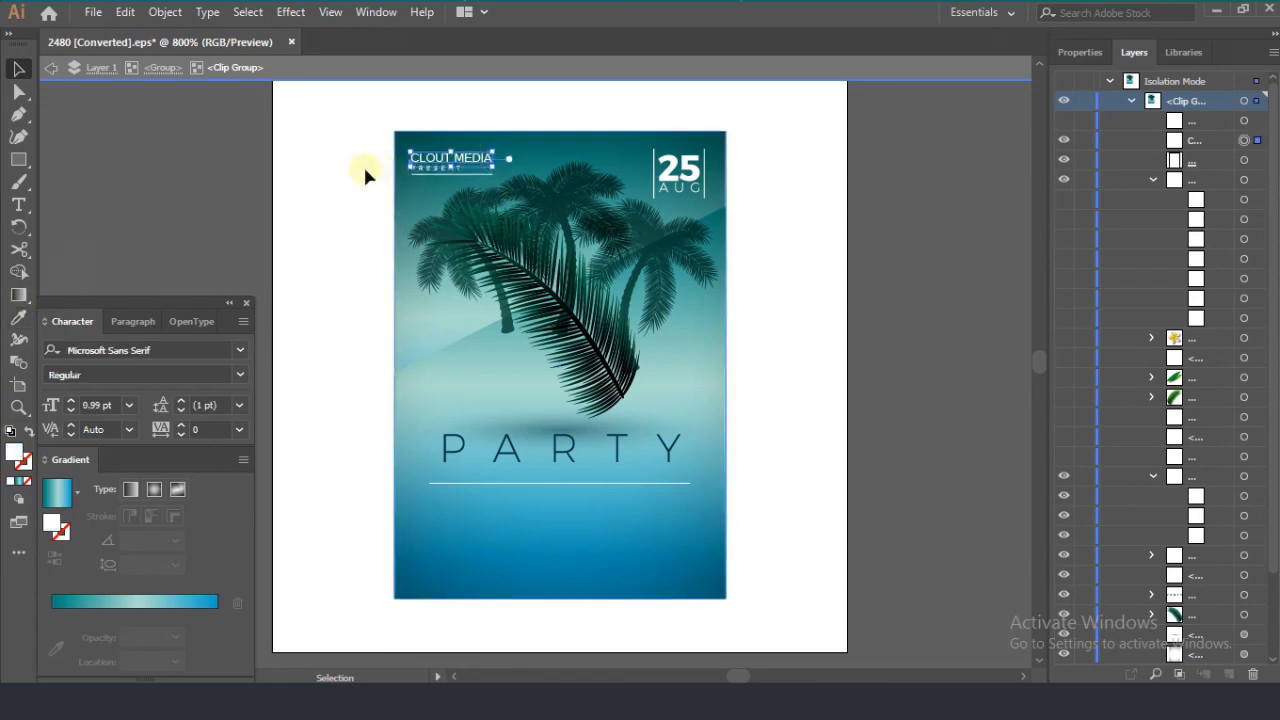
scroll(443, 134, "up", 5)
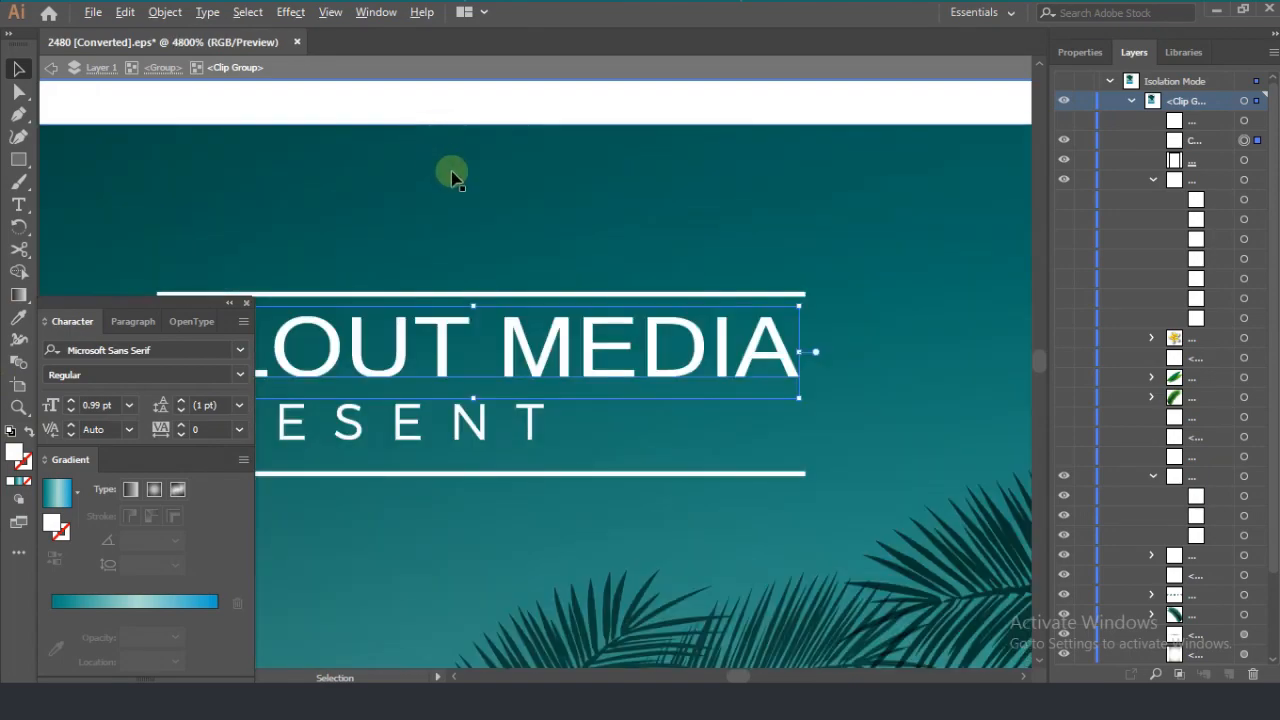
scroll(452, 177, "down", 2)
left_click_drag(478, 257, 478, 261)
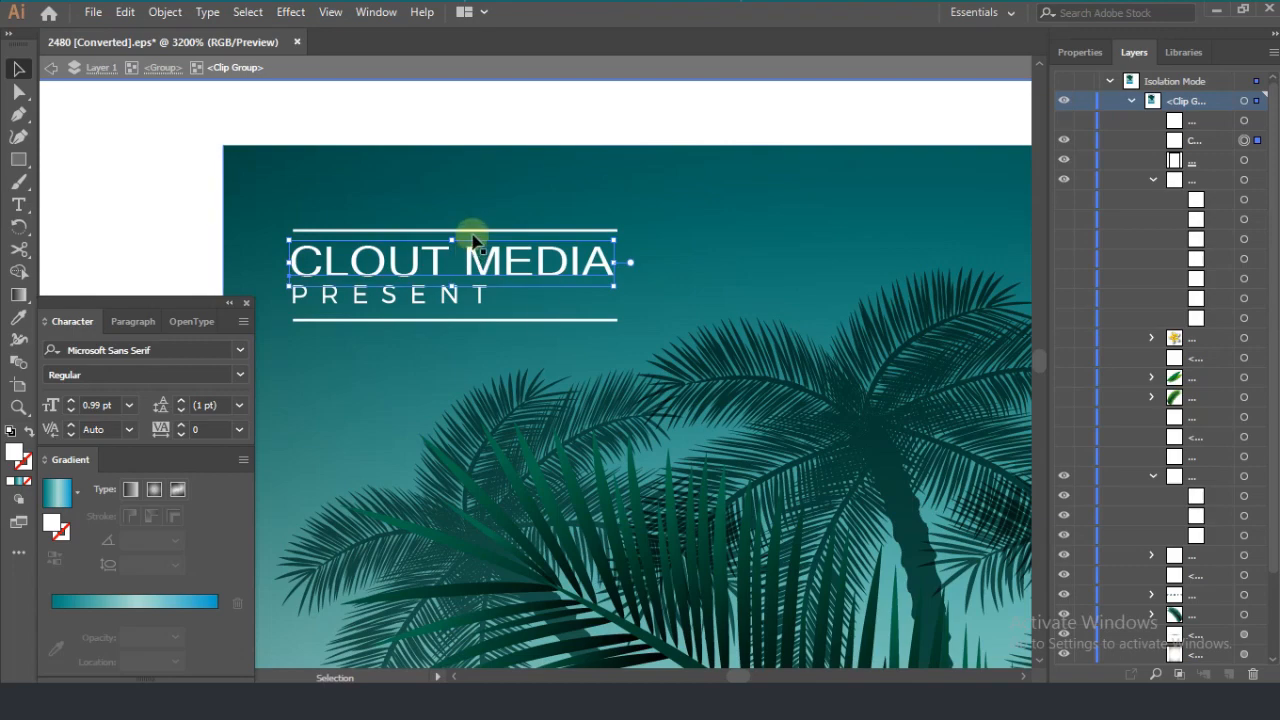
Step: Show the large white SUM letters of the title and the E and R below them
scroll(760, 410, "down", 4)
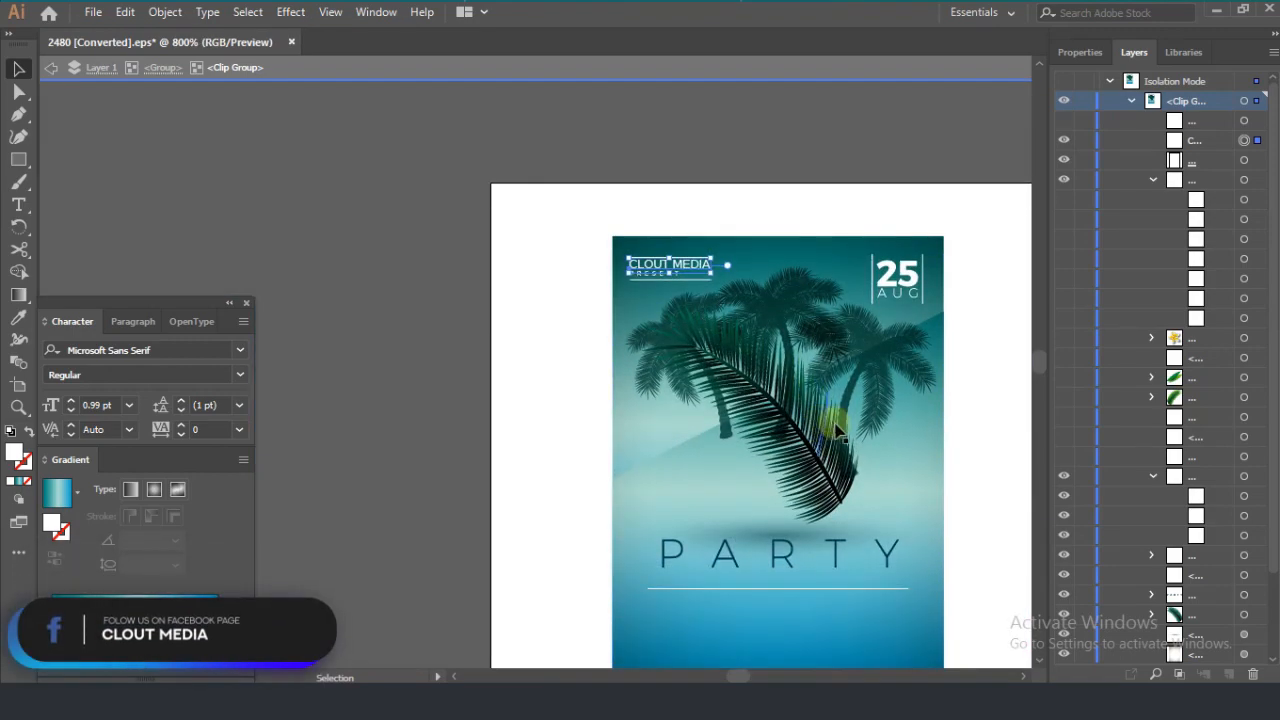
scroll(838, 430, "down", 3)
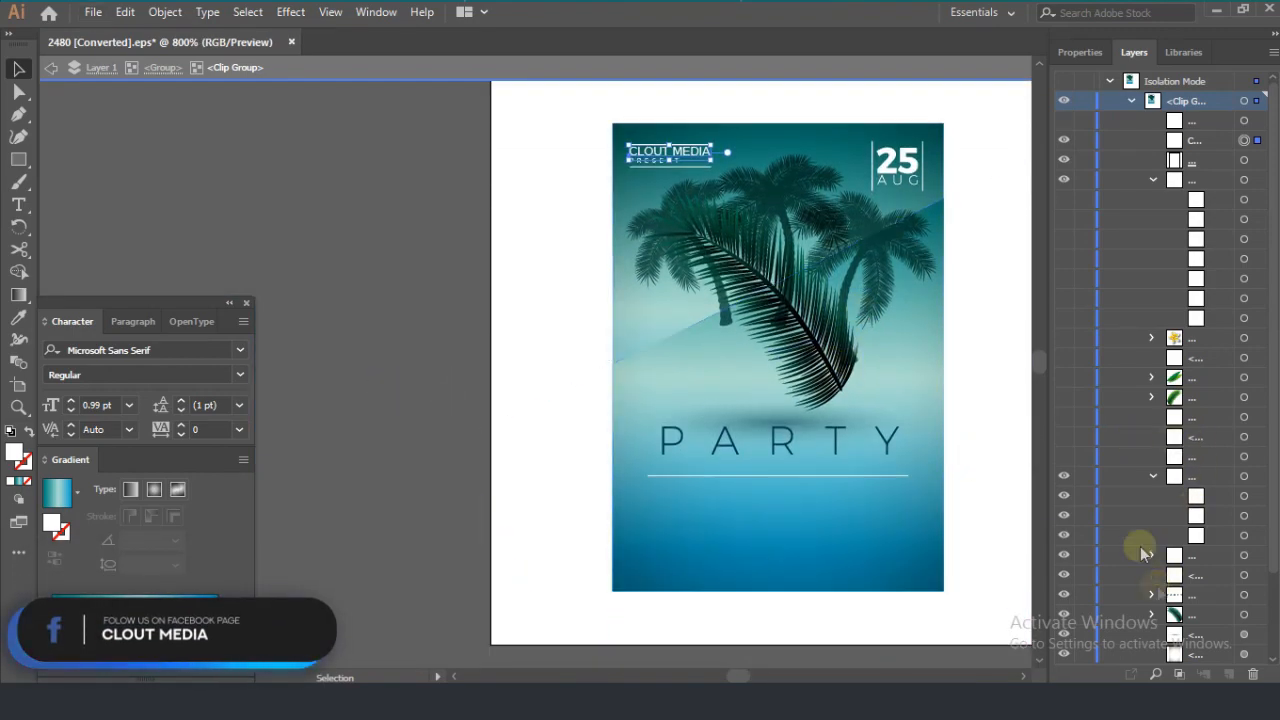
left_click(1064, 458)
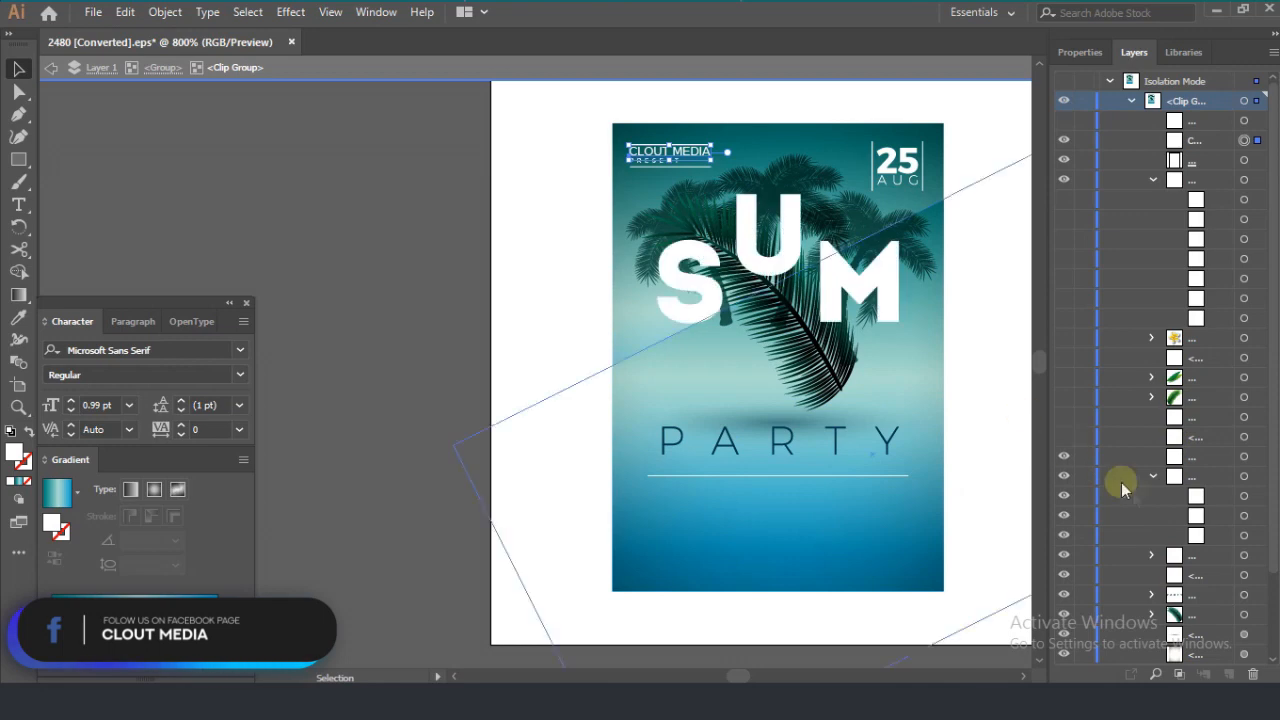
left_click(1065, 438)
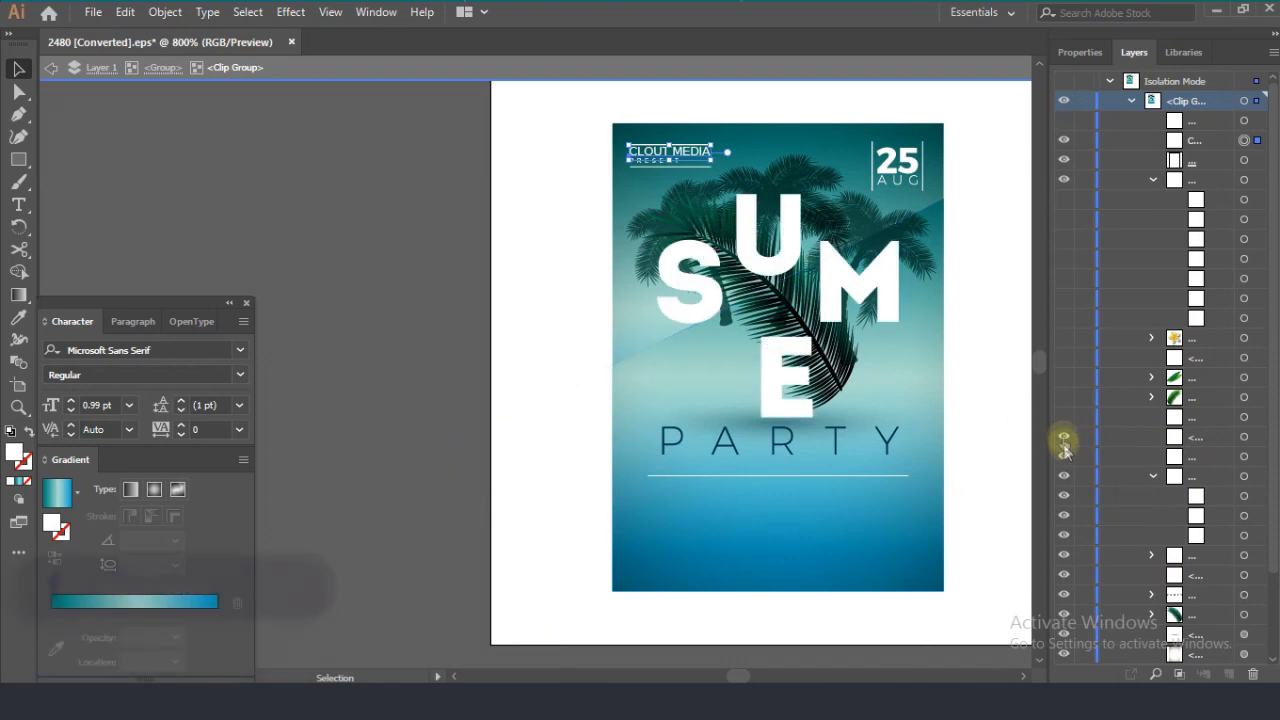
left_click_drag(742, 674, 634, 672)
key("ctrl+0")
scroll(736, 444, "down", 8)
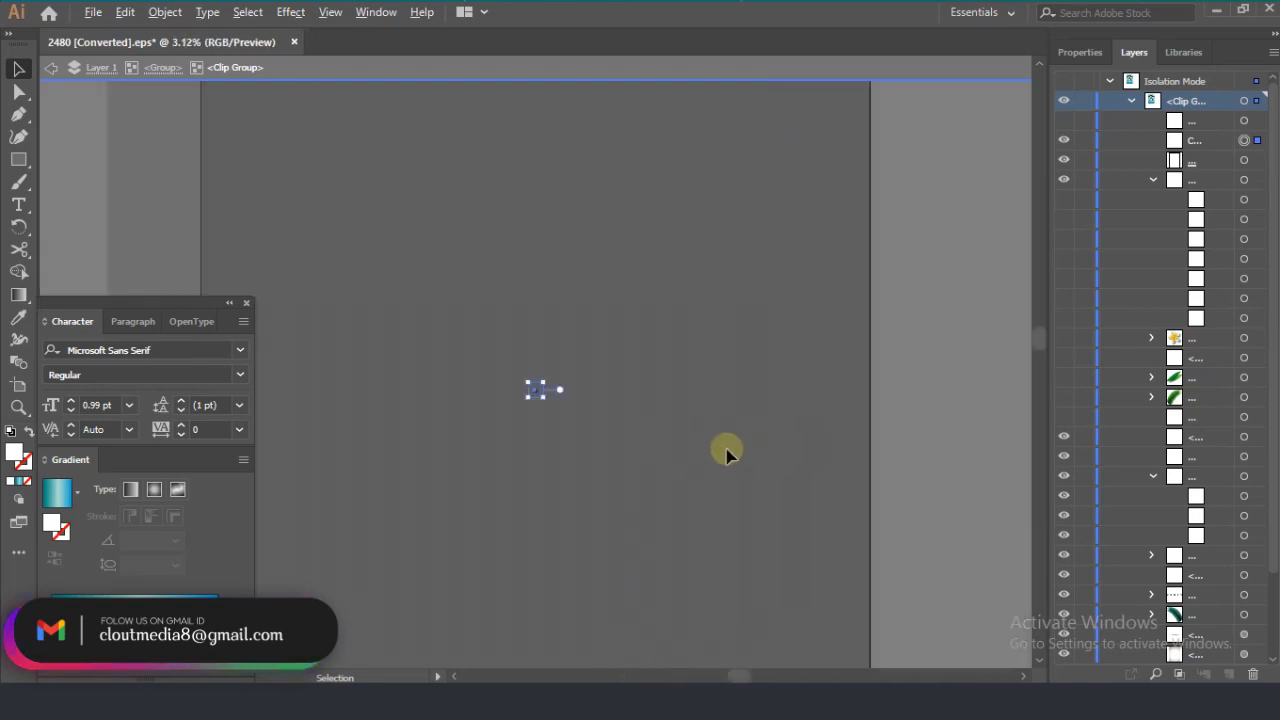
scroll(502, 376, "up", 7)
scroll(836, 492, "up", 8)
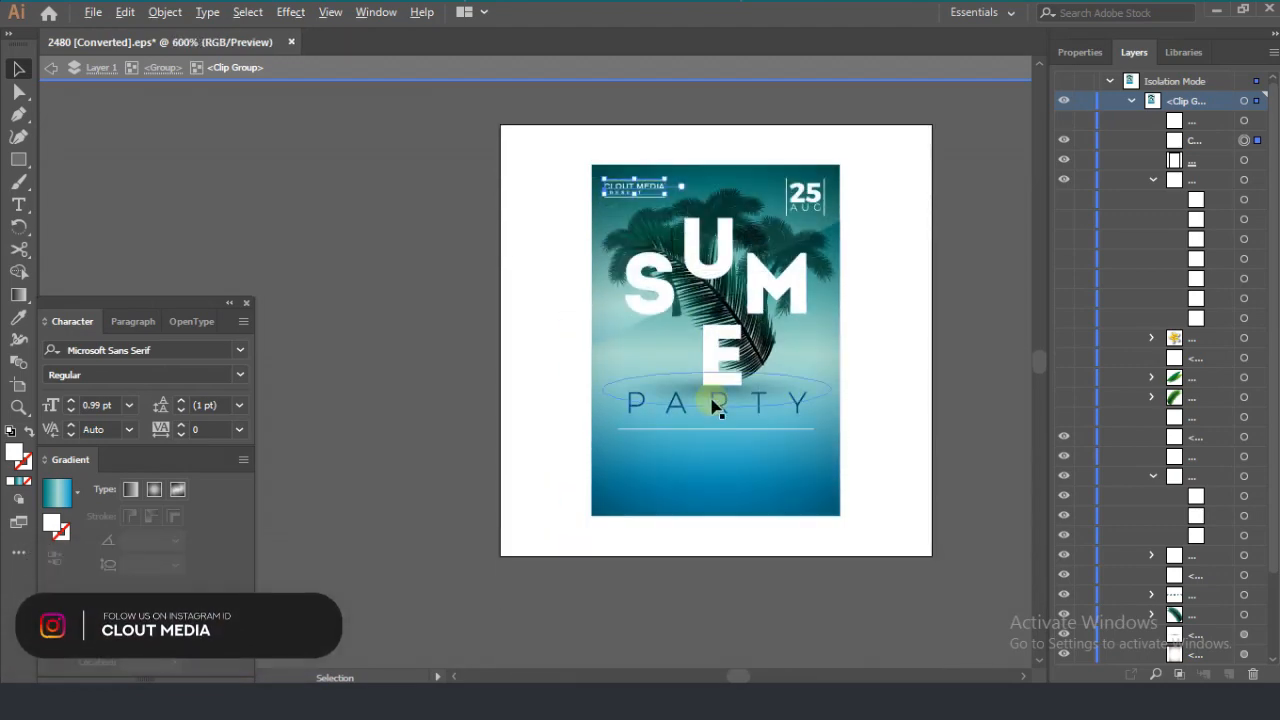
scroll(703, 440, "up", 2)
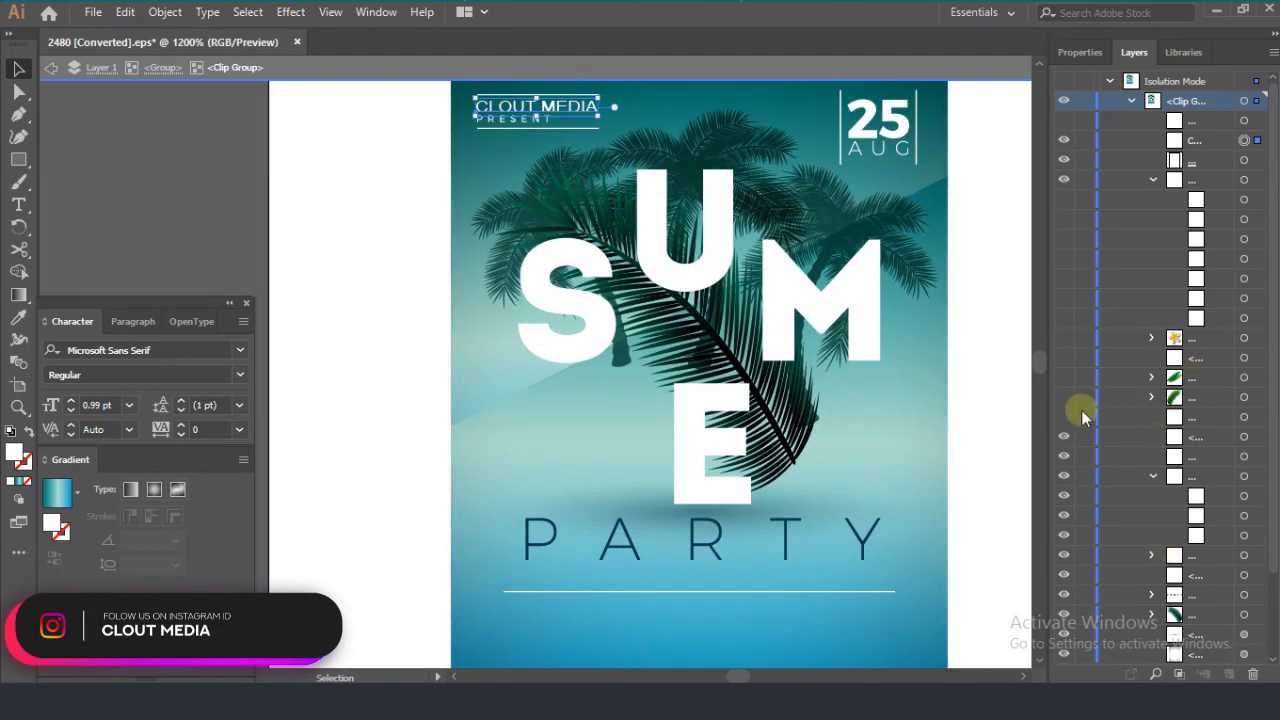
left_click(1064, 417)
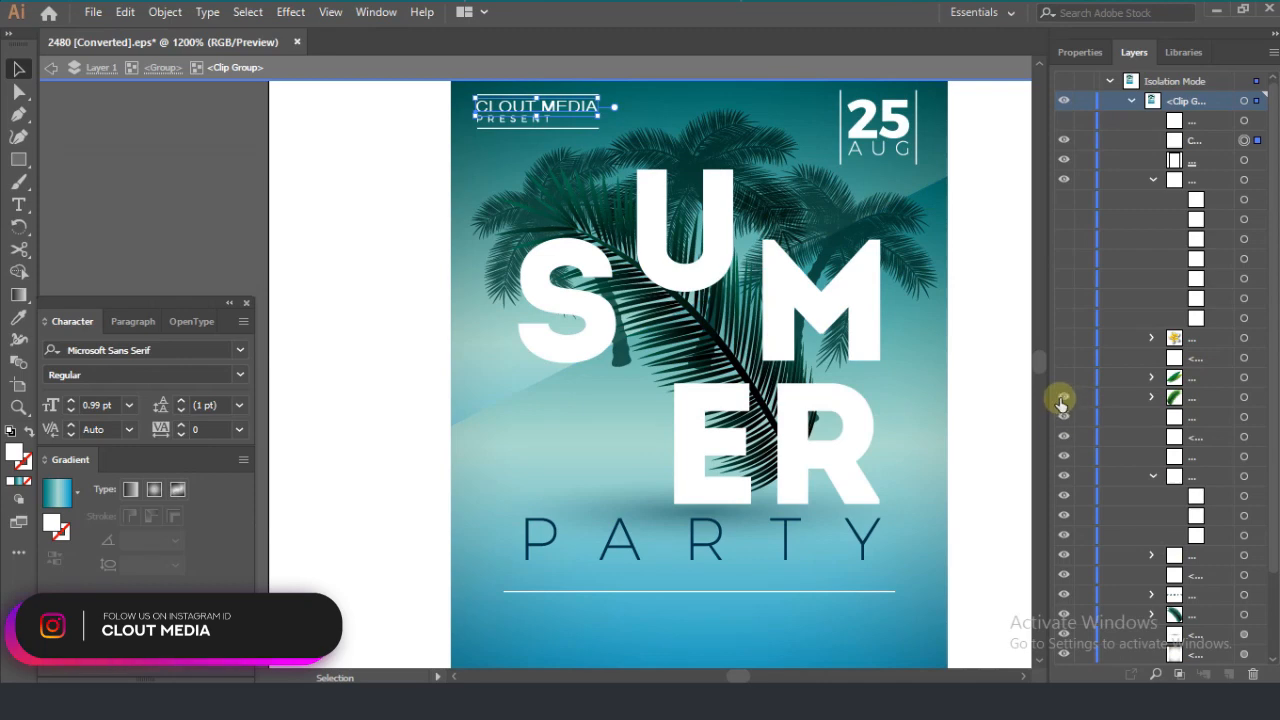
Step: Show the bright green palm frond, the two long leaves, the second M of SUMMER and the white-yellow flower
left_click(1063, 398)
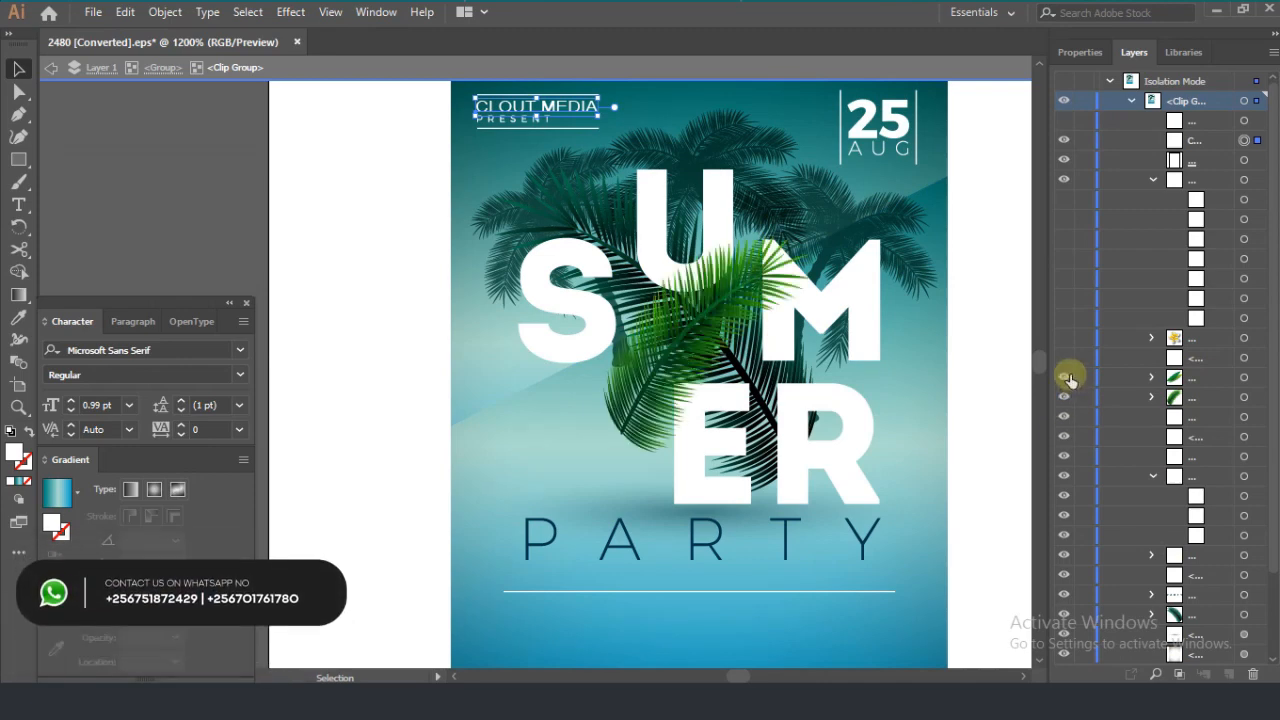
left_click(1066, 377)
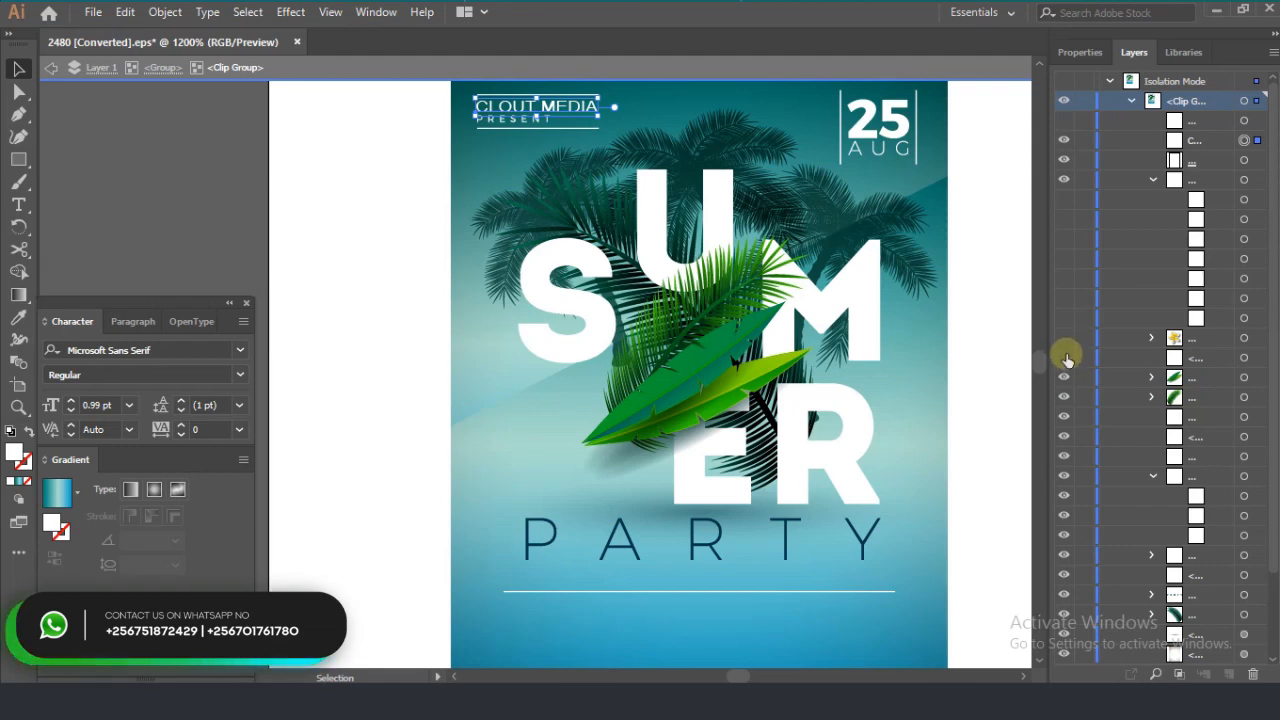
left_click(1065, 357)
left_click(1065, 339)
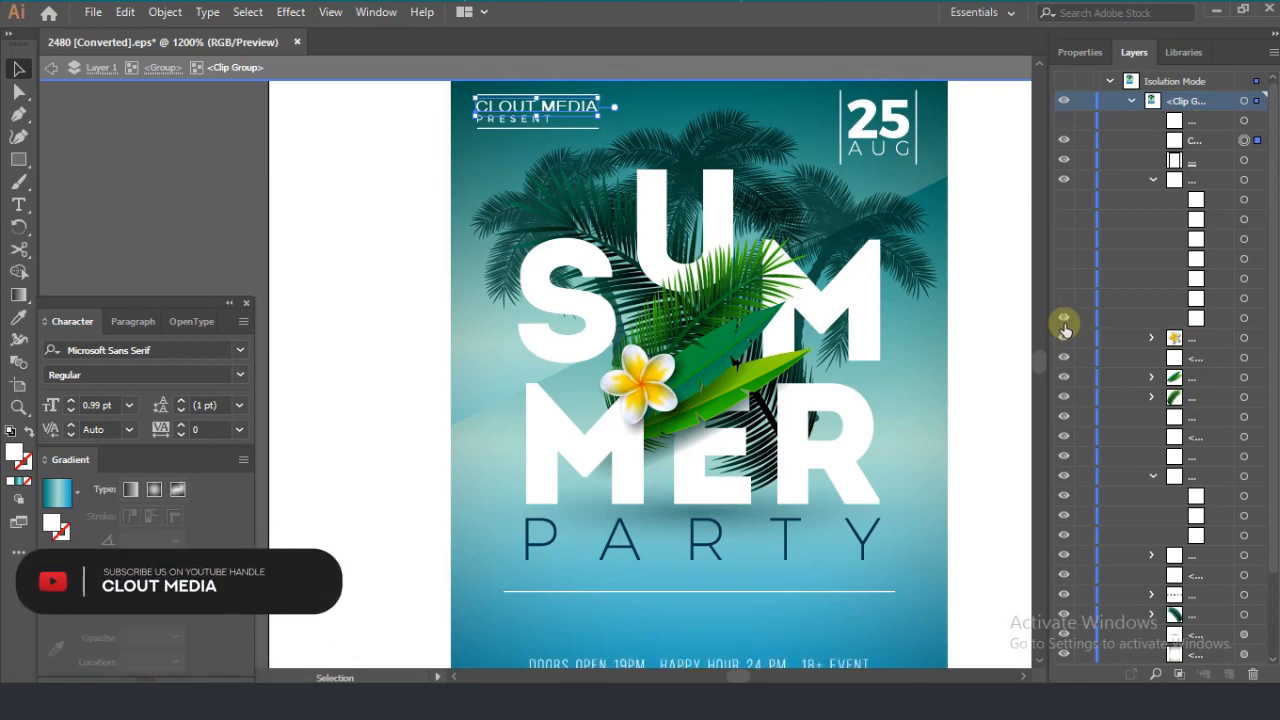
Step: Show the DOORS OPEN line with its dots, the dividers and the DJLOREM, DJIPSUM and DJLUCKY texts, keeping the DJDOLOR line-up hidden
left_click(1064, 297)
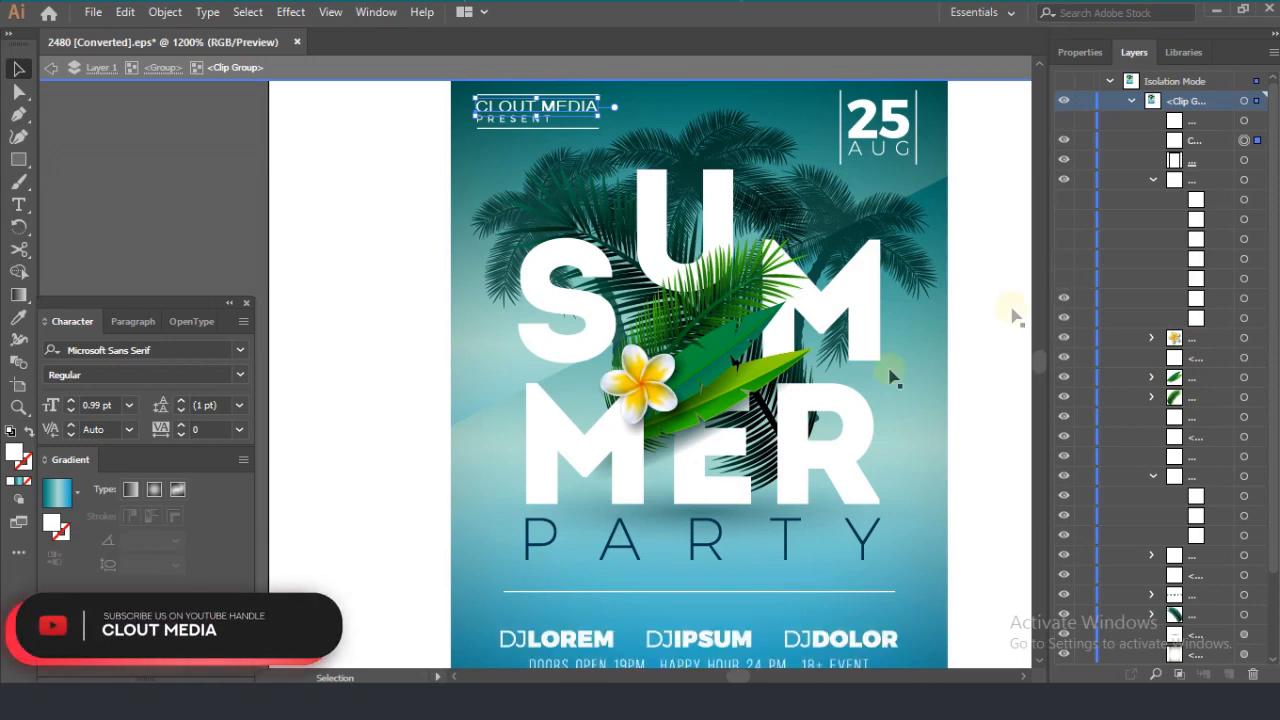
scroll(515, 395, "down", 2)
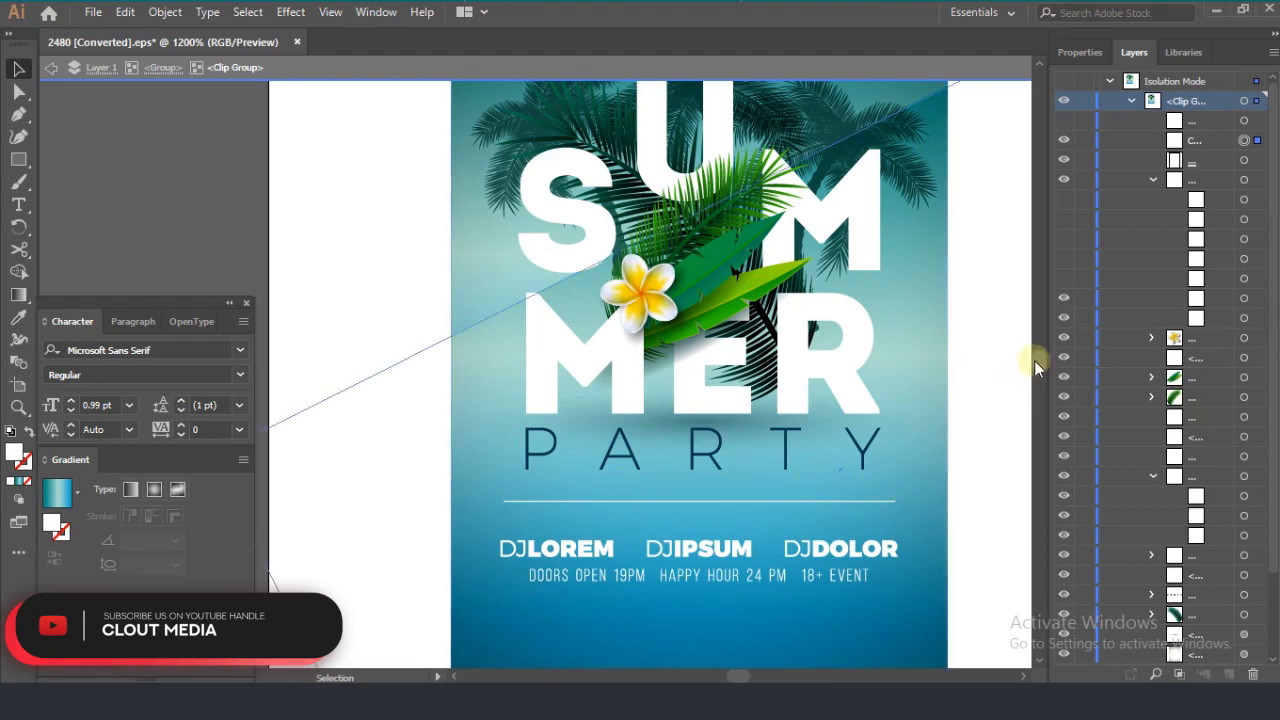
left_click(1065, 300)
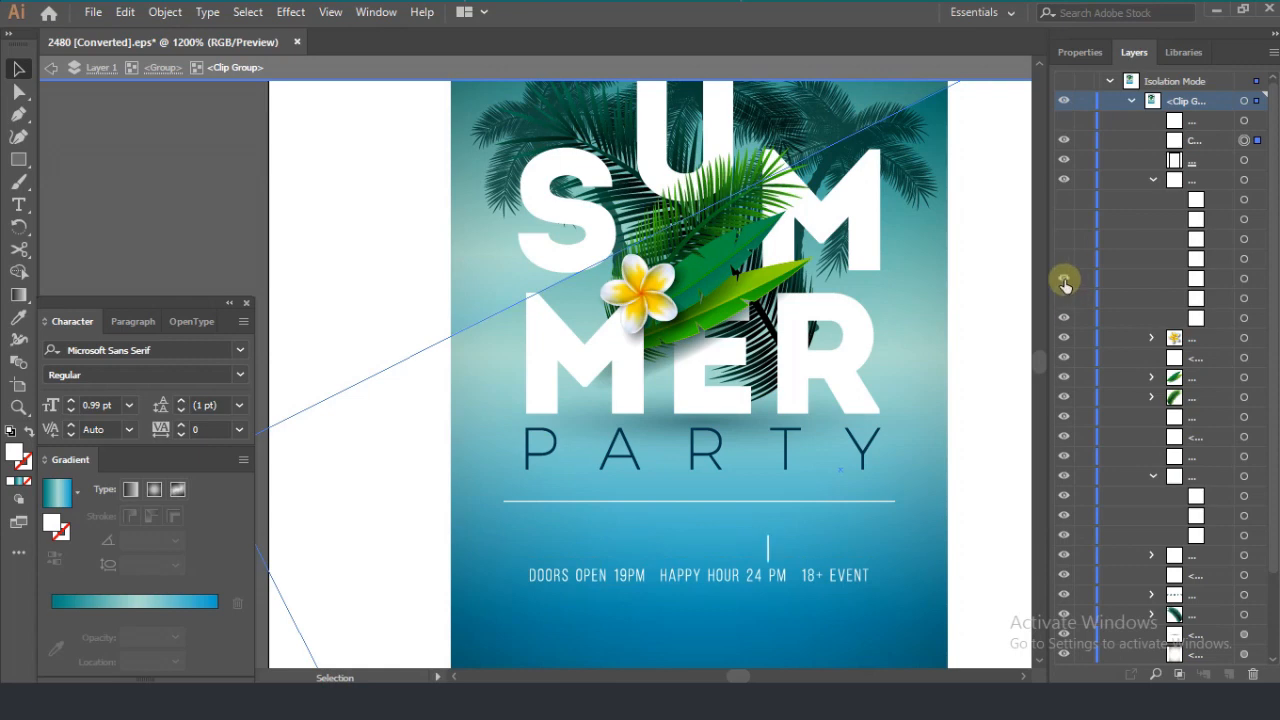
left_click(1064, 255)
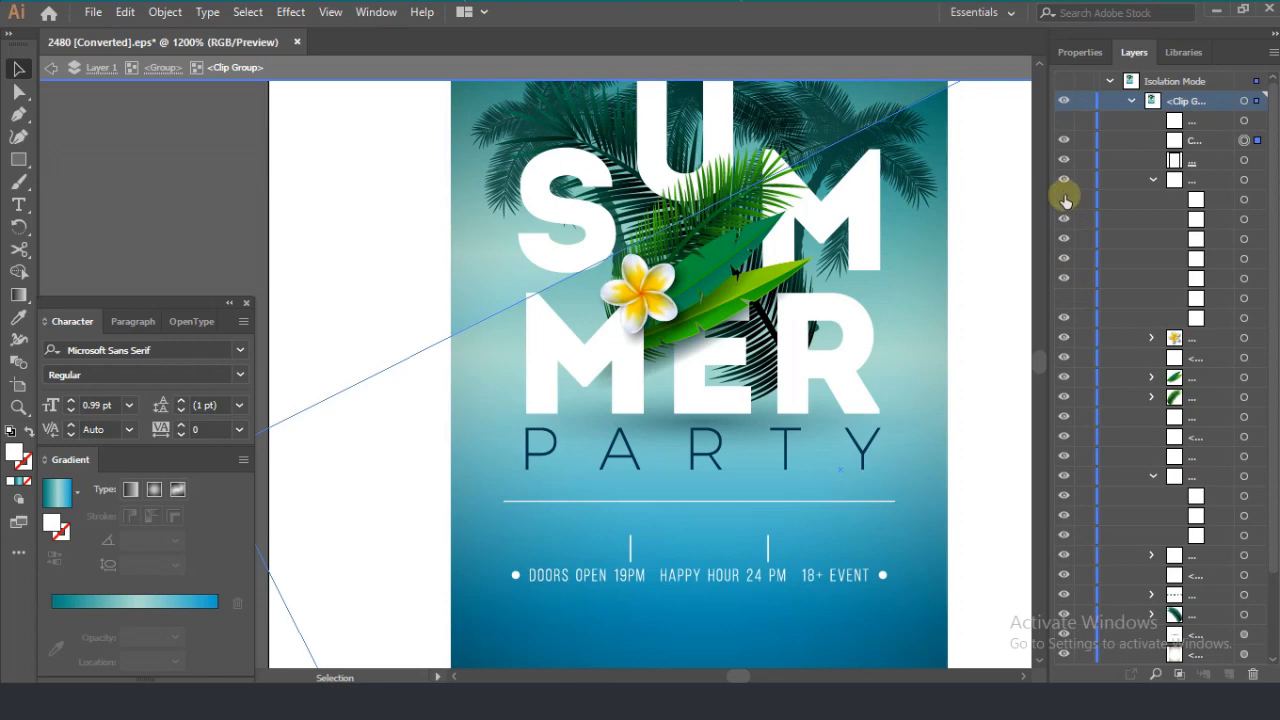
left_click(1064, 200)
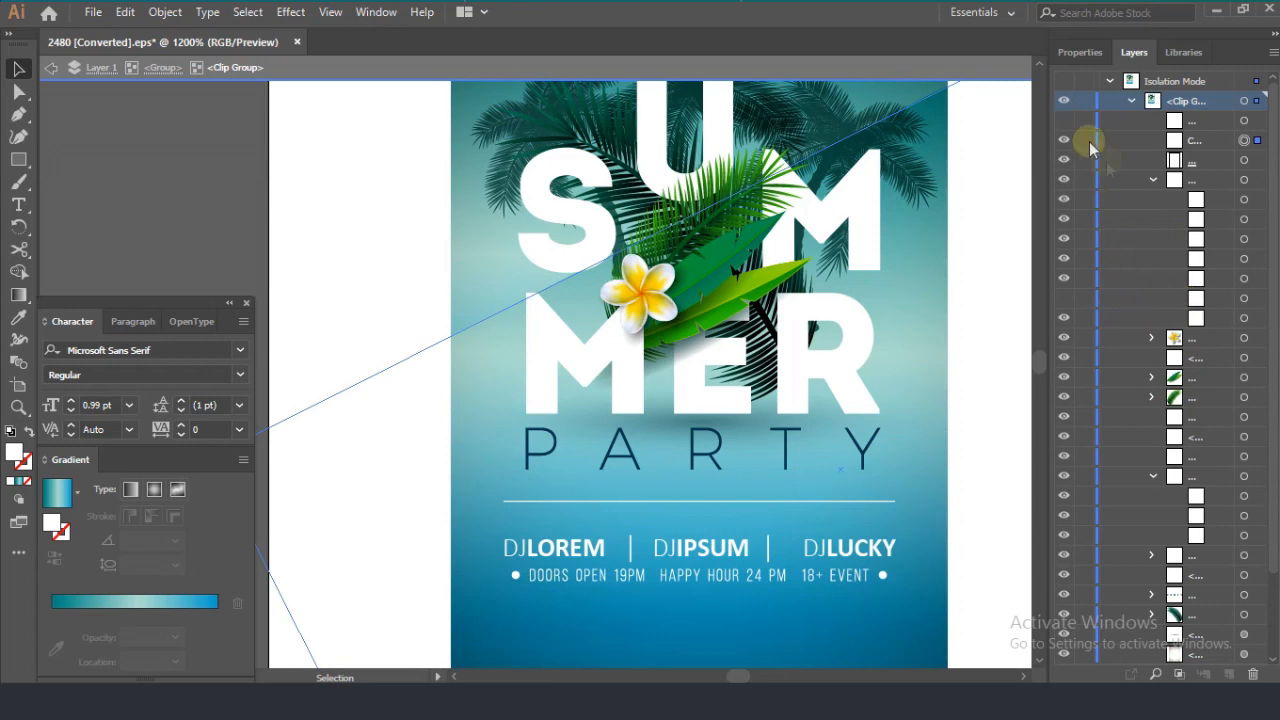
Step: Show the contact text at the poster's foot and deselect the CLOUT MEDIA text
left_click(1065, 121)
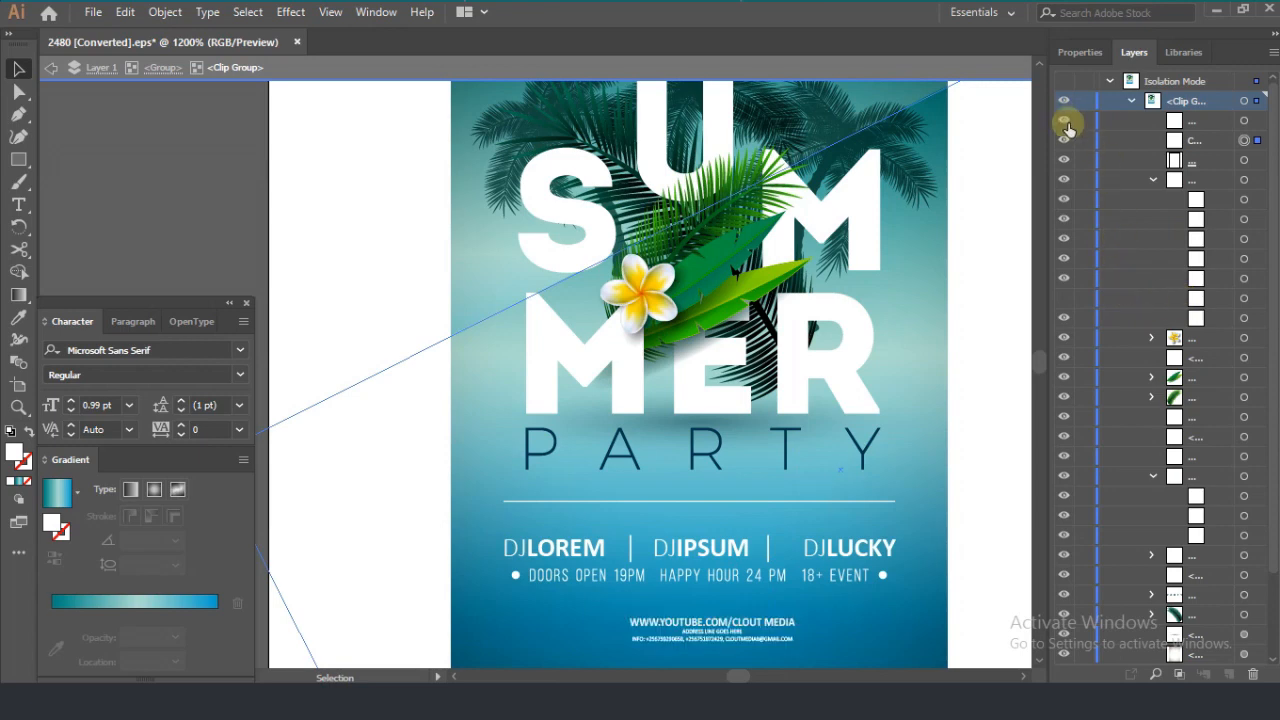
scroll(849, 205, "up", 4)
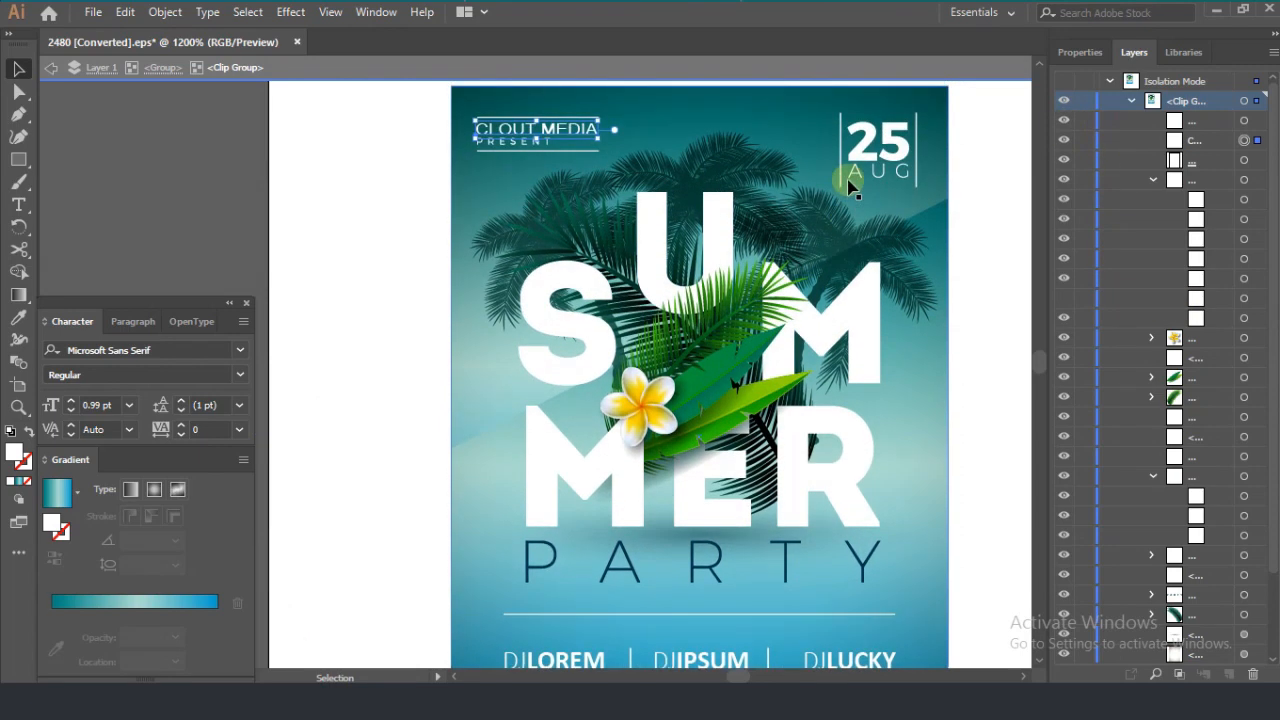
scroll(849, 286, "down", 1)
scroll(900, 360, "down", 2)
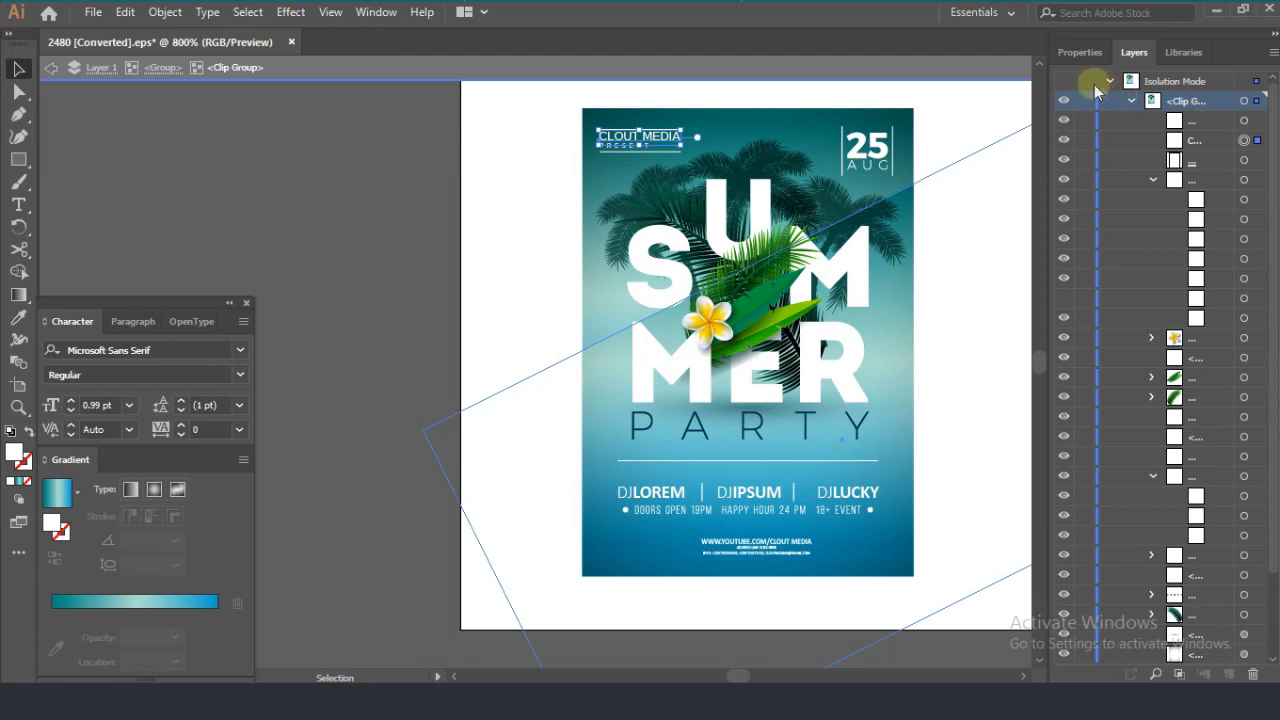
left_click(1065, 86)
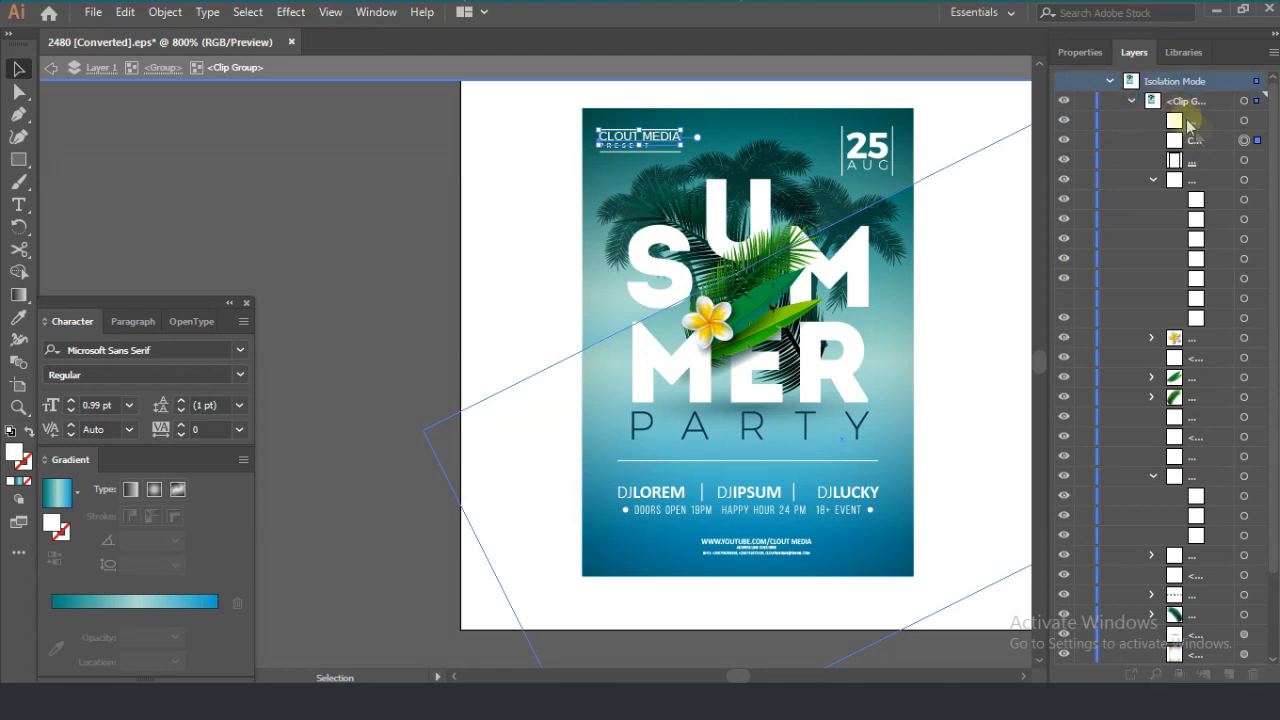
scroll(1117, 287, "down", 3)
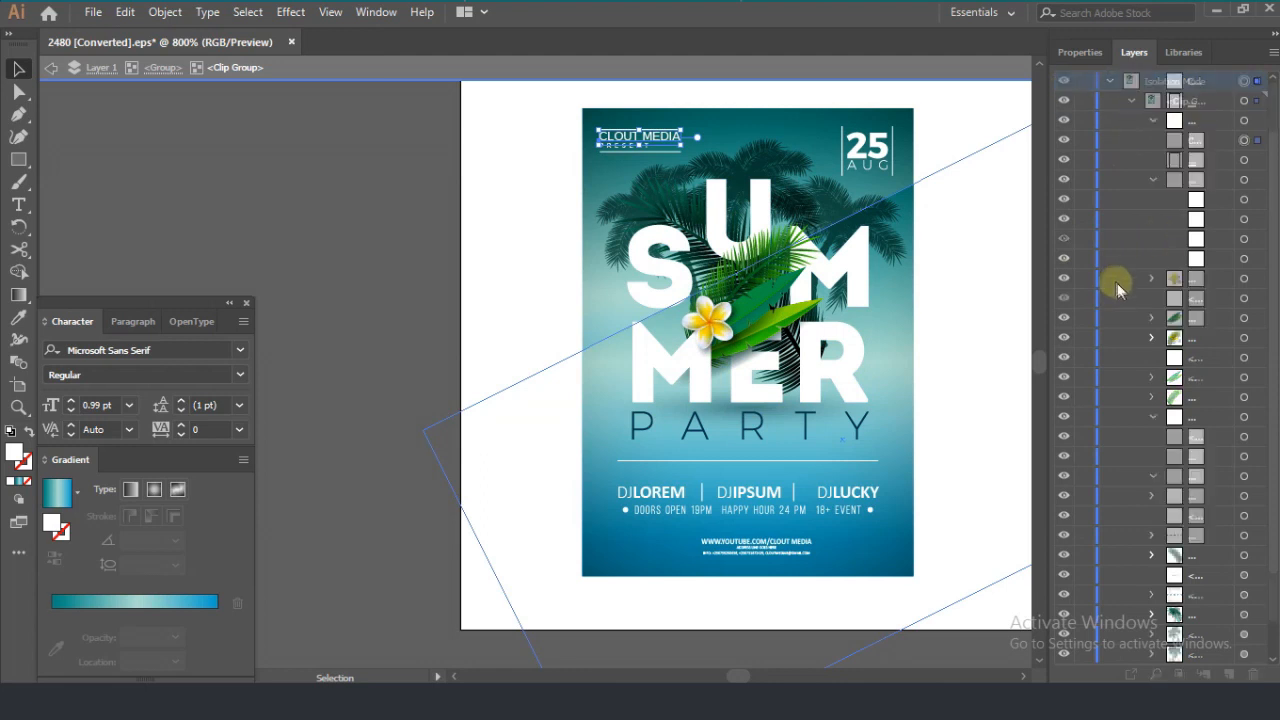
scroll(1117, 284, "up", 3)
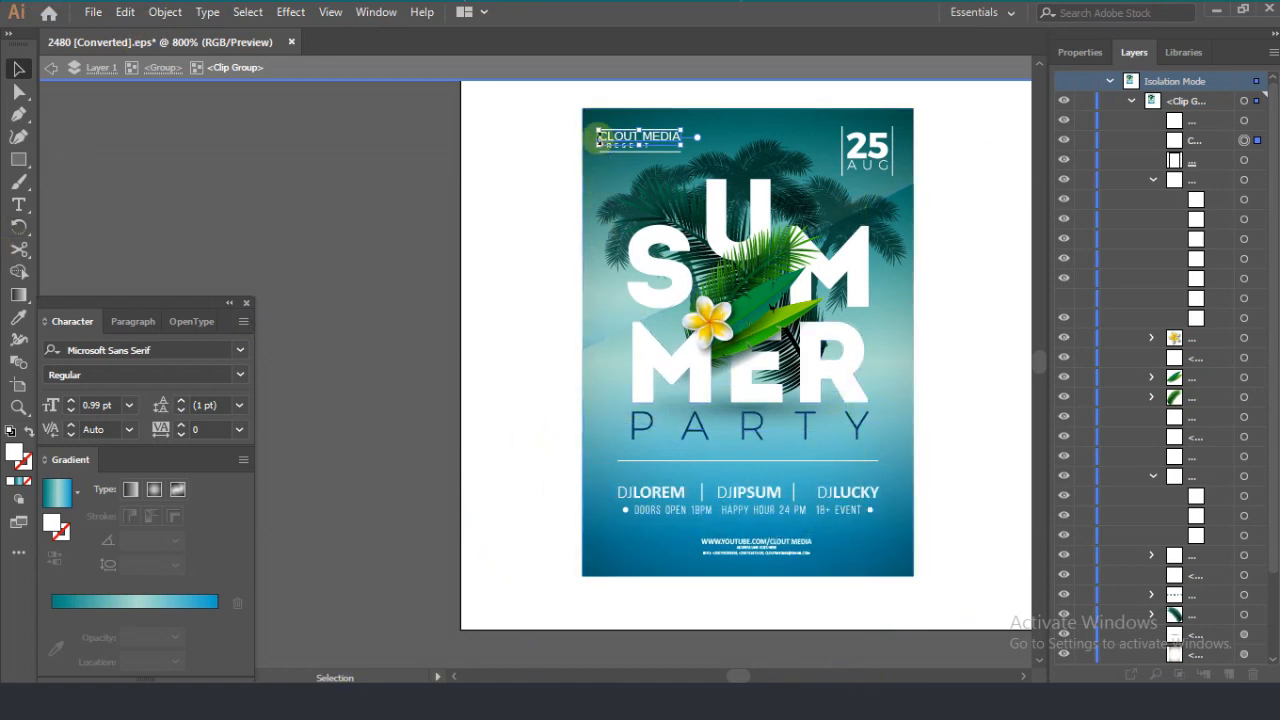
left_click(543, 186)
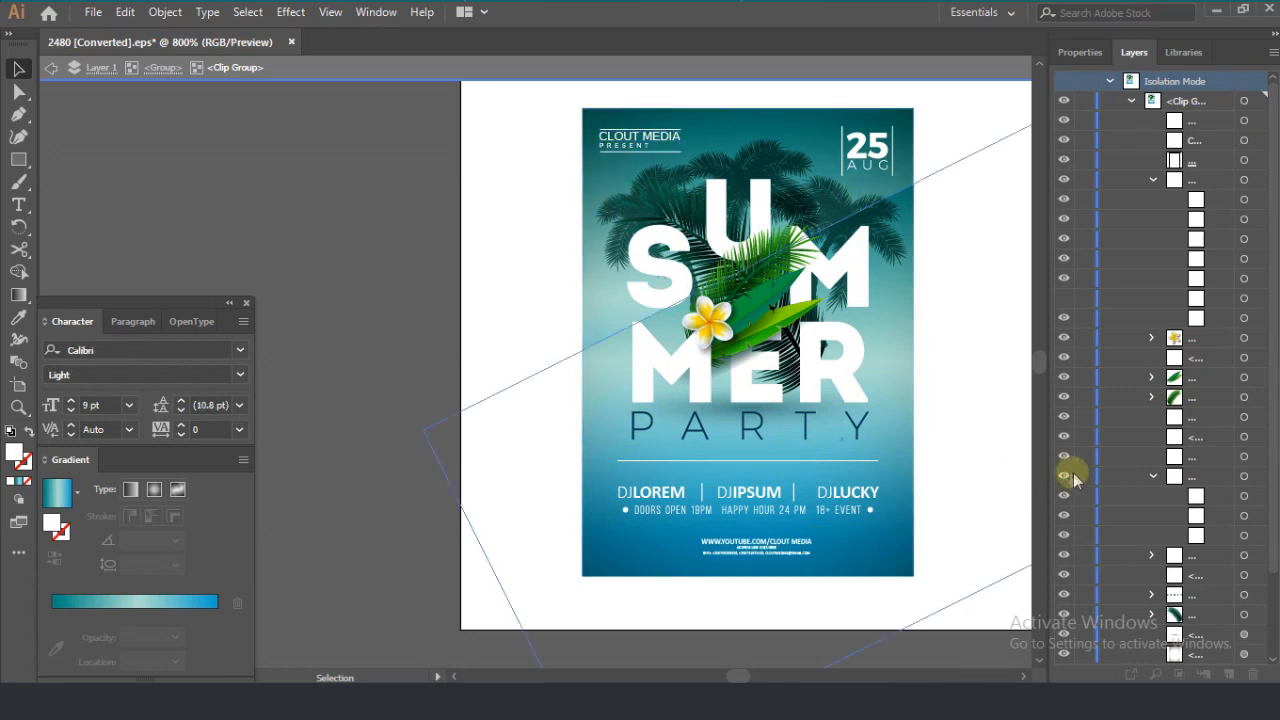
Step: Collapse the expanded subgroups in the layer list, leaving the clip group itself open
scroll(1080, 483, "down", 3)
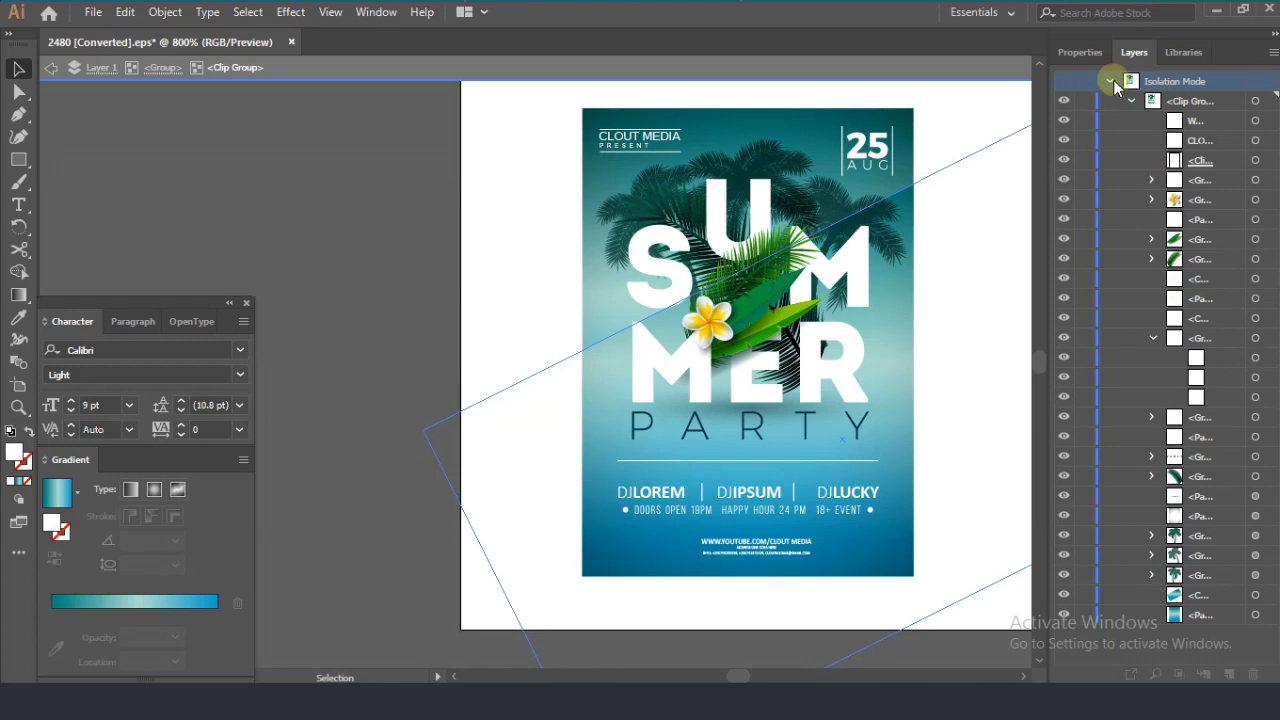
left_click(1131, 101)
left_click(1131, 101)
left_click(1131, 101)
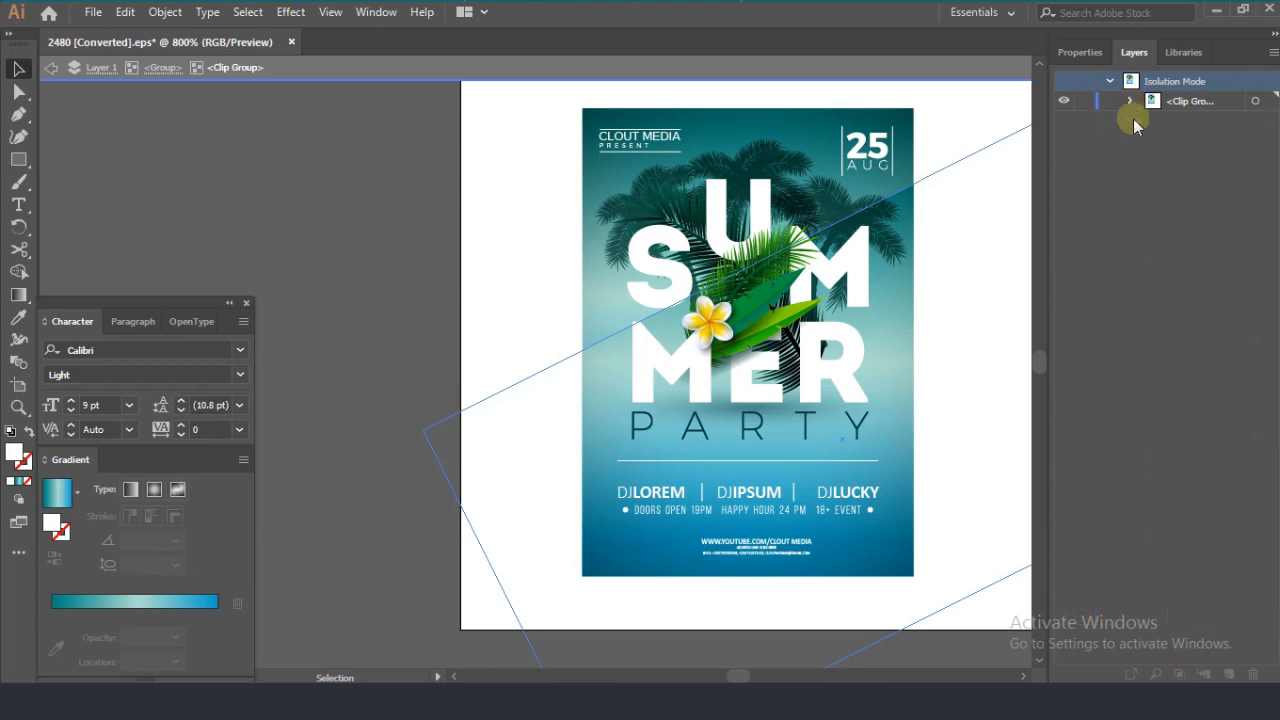
left_click(1131, 101)
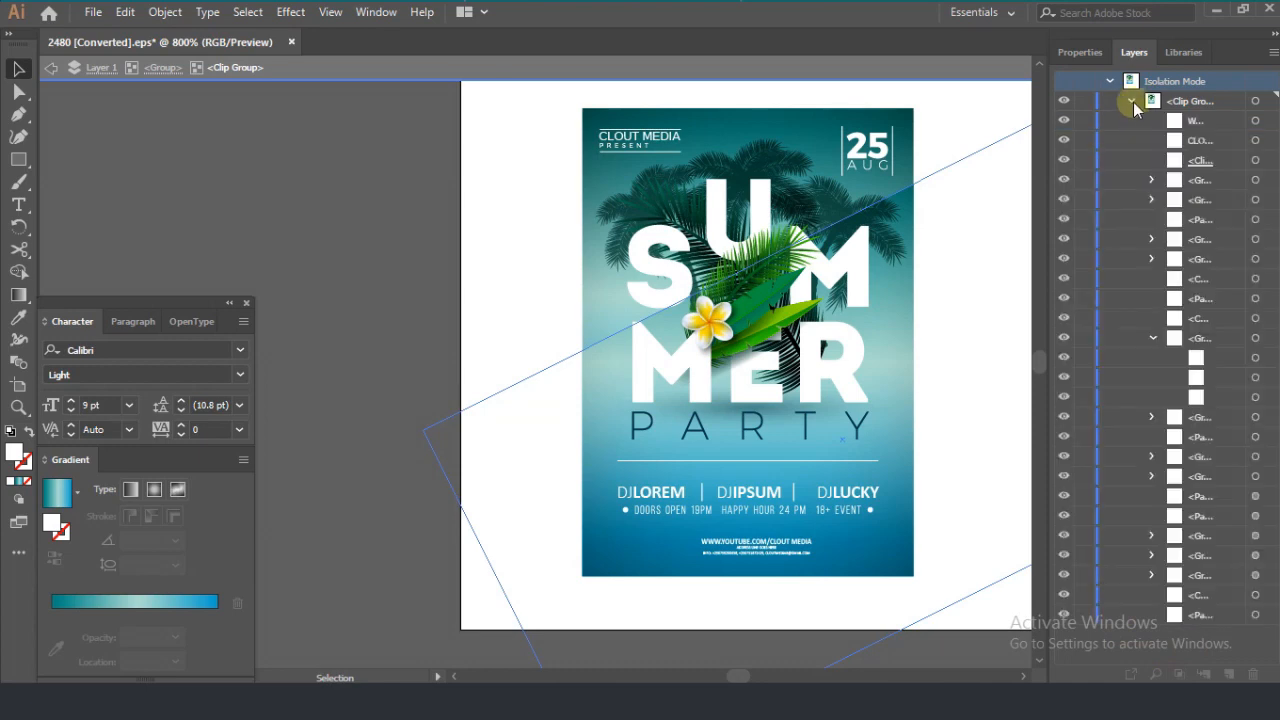
left_click(1151, 338)
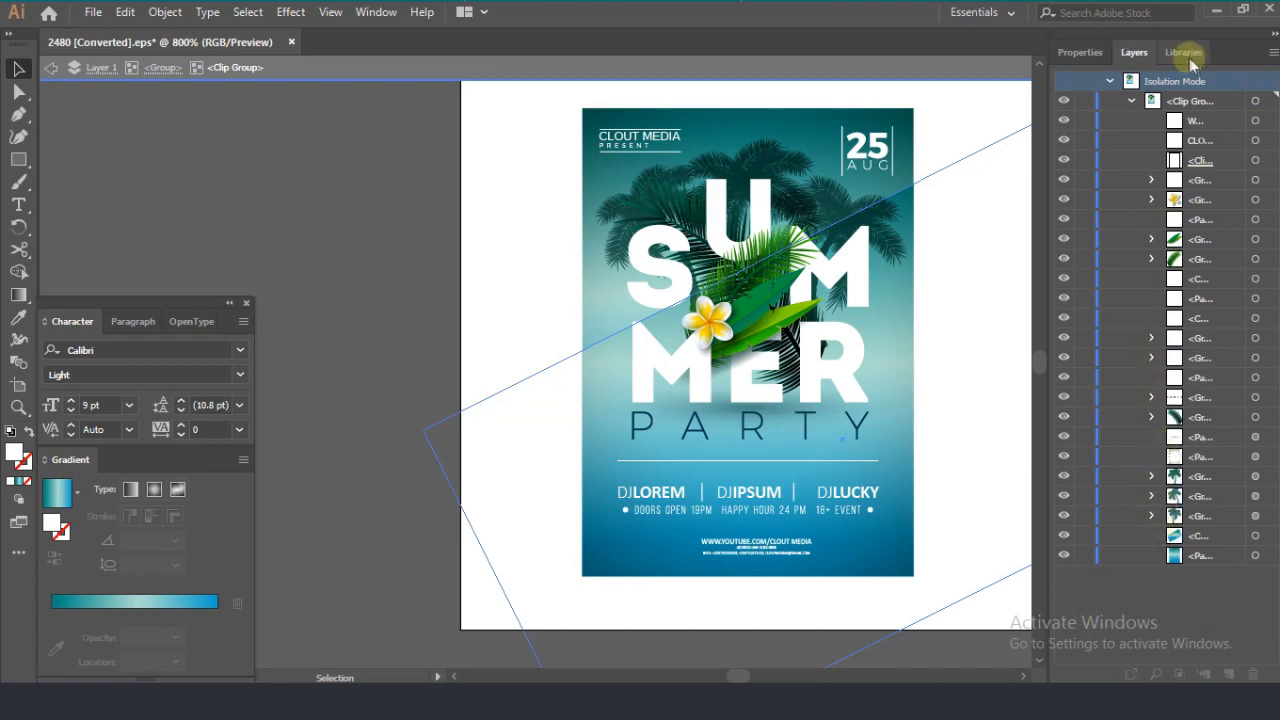
Step: Exit isolation mode and show the shadow behind the poster
left_click(1083, 55)
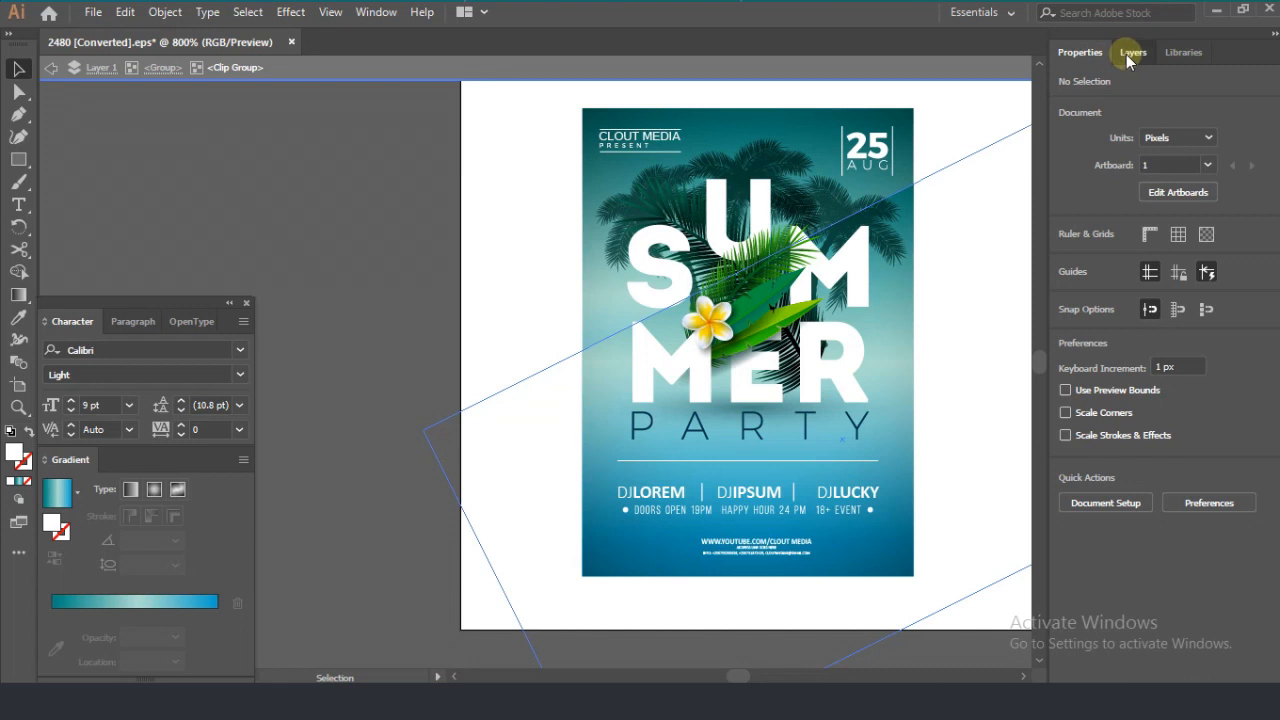
left_click(1131, 54)
left_click(998, 600)
double_click(995, 598)
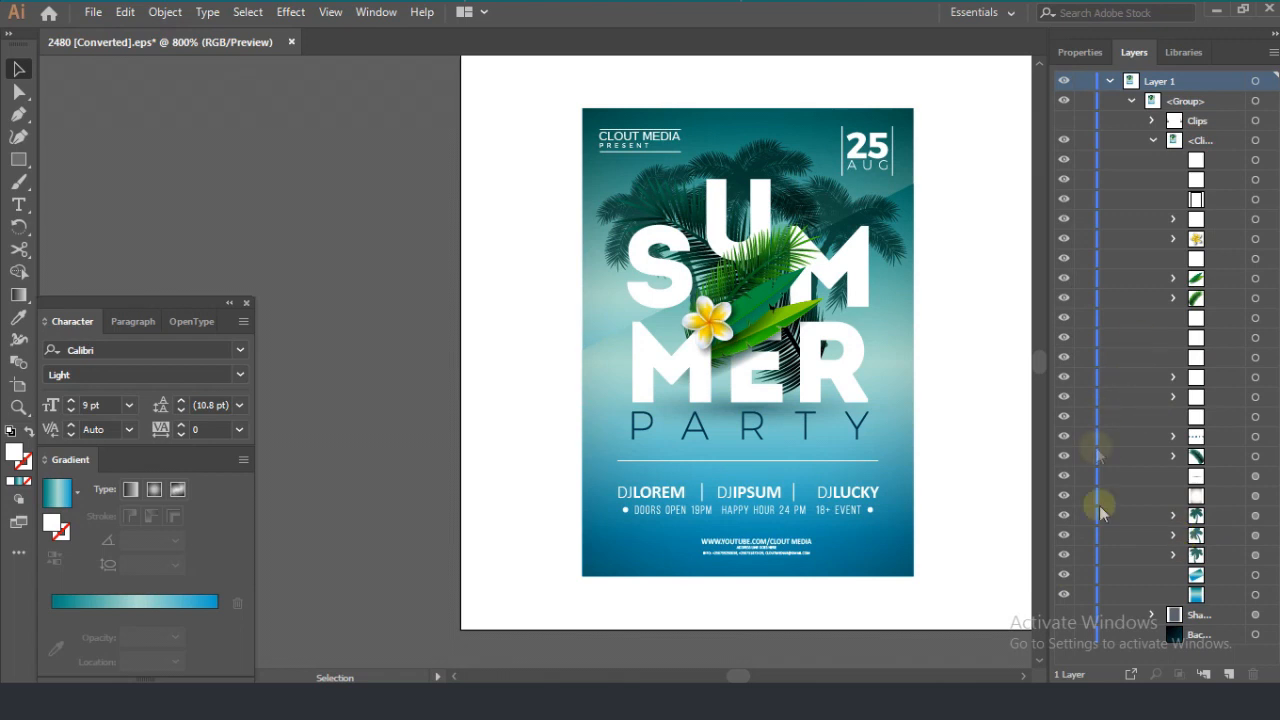
left_click(1064, 614)
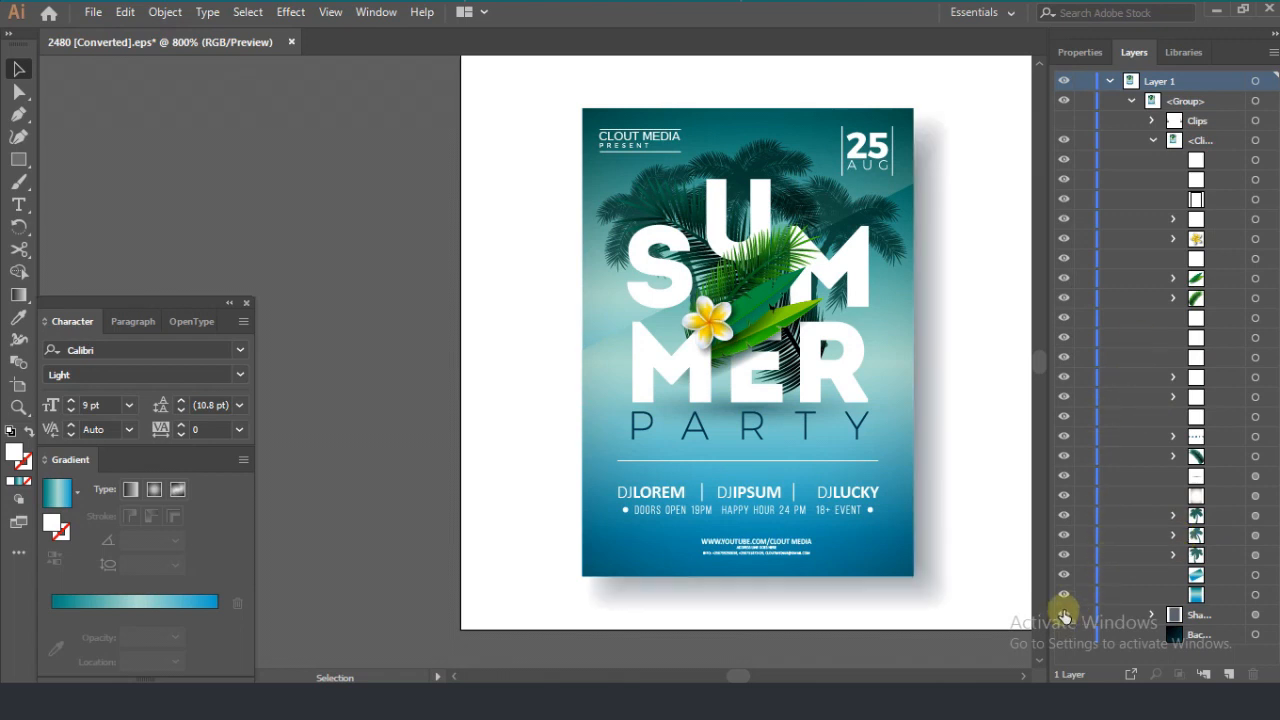
Step: Expand the shadow group in the layer list to reveal its contents
left_click(1200, 615)
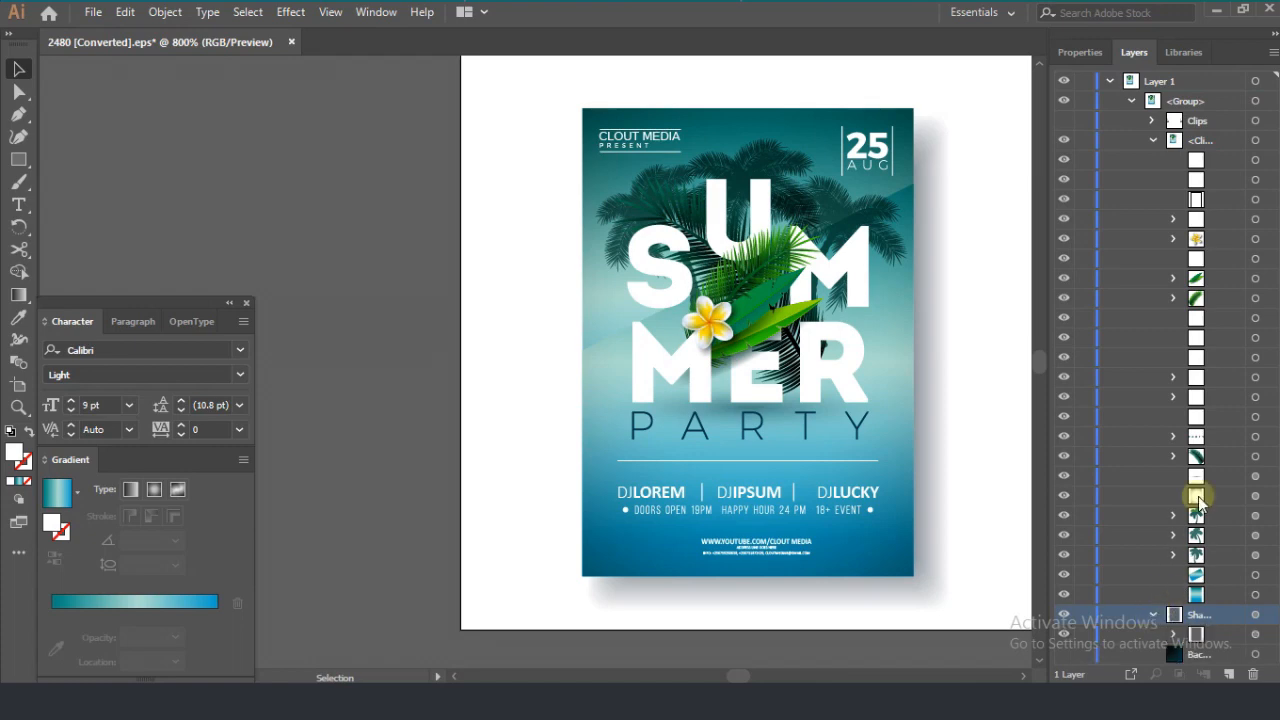
left_click(1153, 615)
left_click(1085, 55)
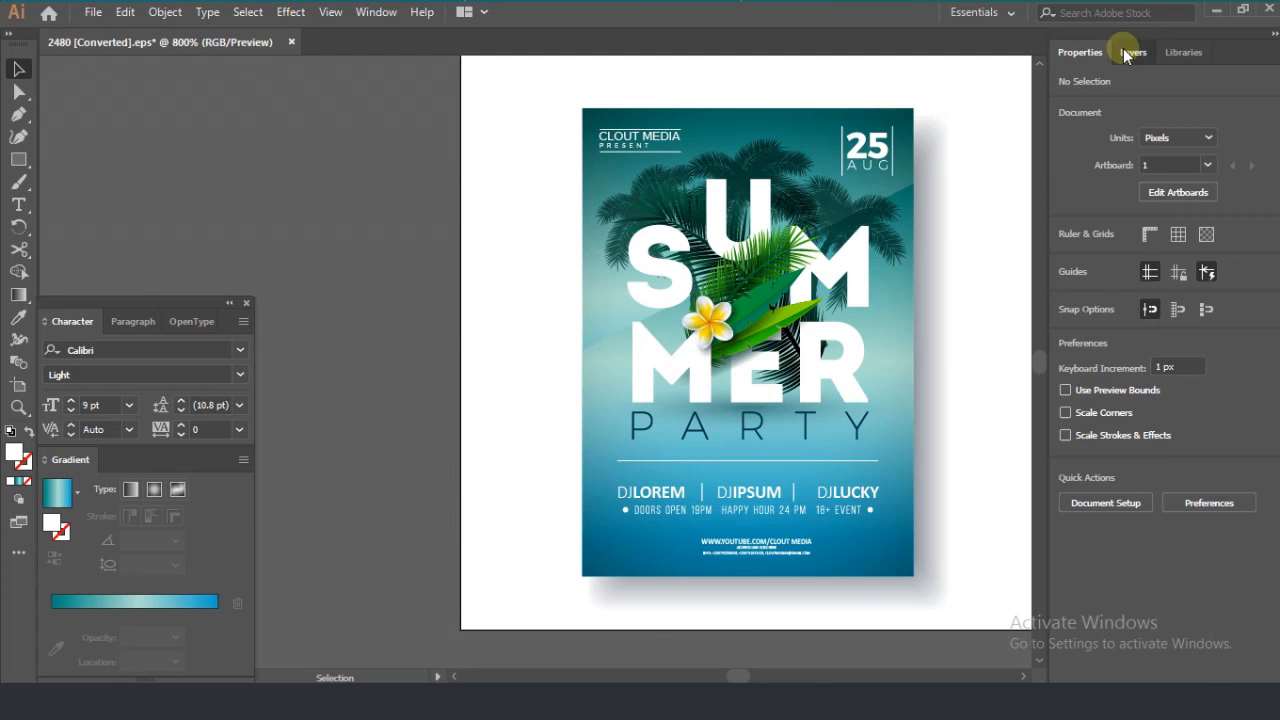
left_click(1125, 50)
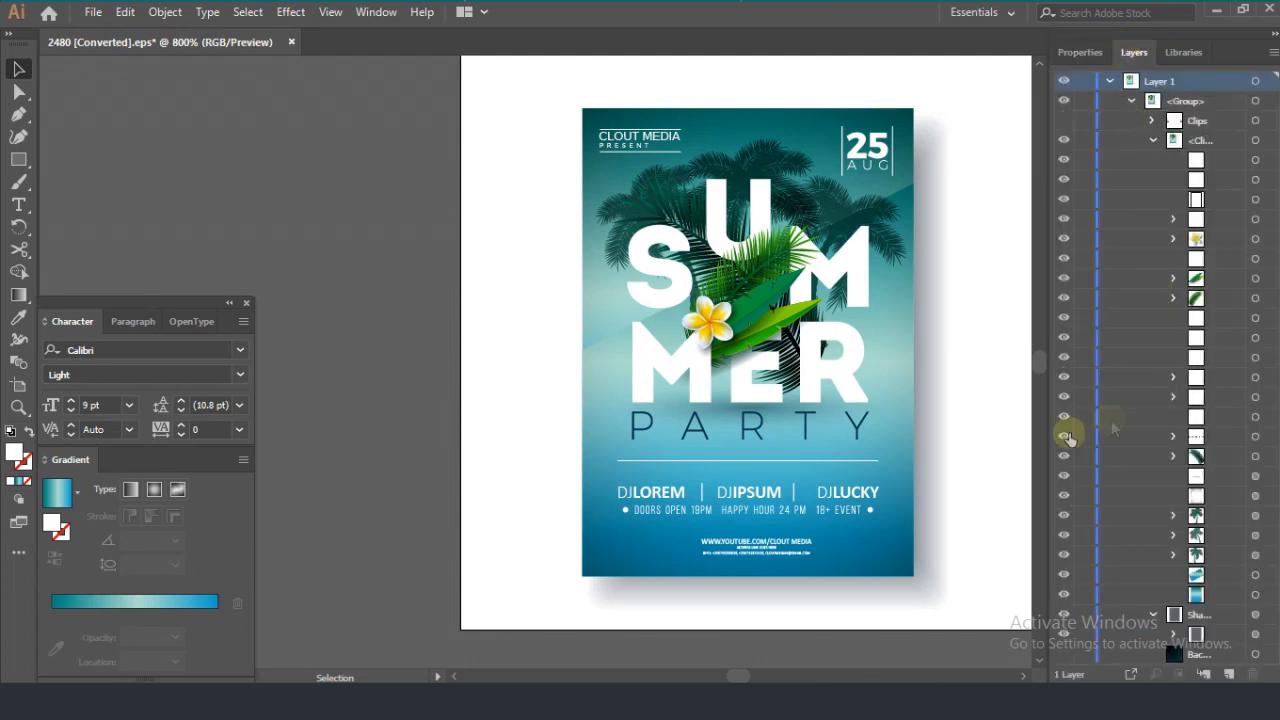
Step: Replace IPSUM with KISS in the middle DJ name of the poster's line-up text
left_click(52, 494)
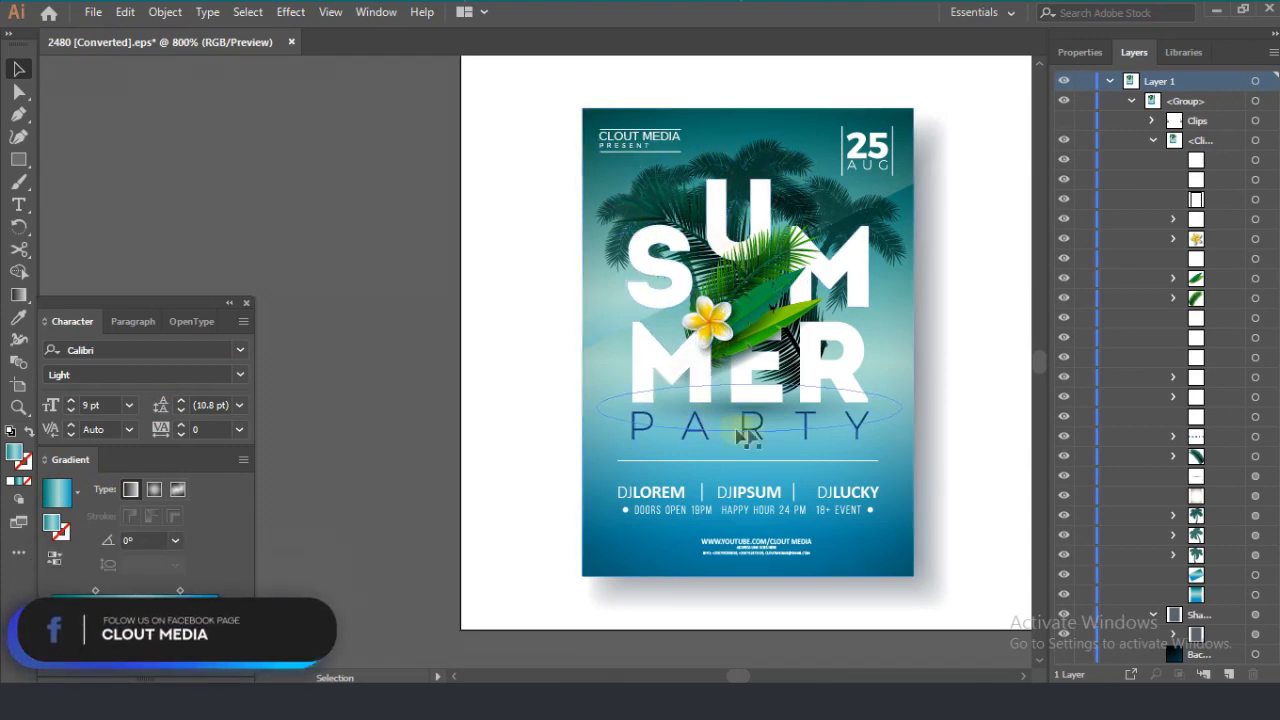
left_click(18, 204)
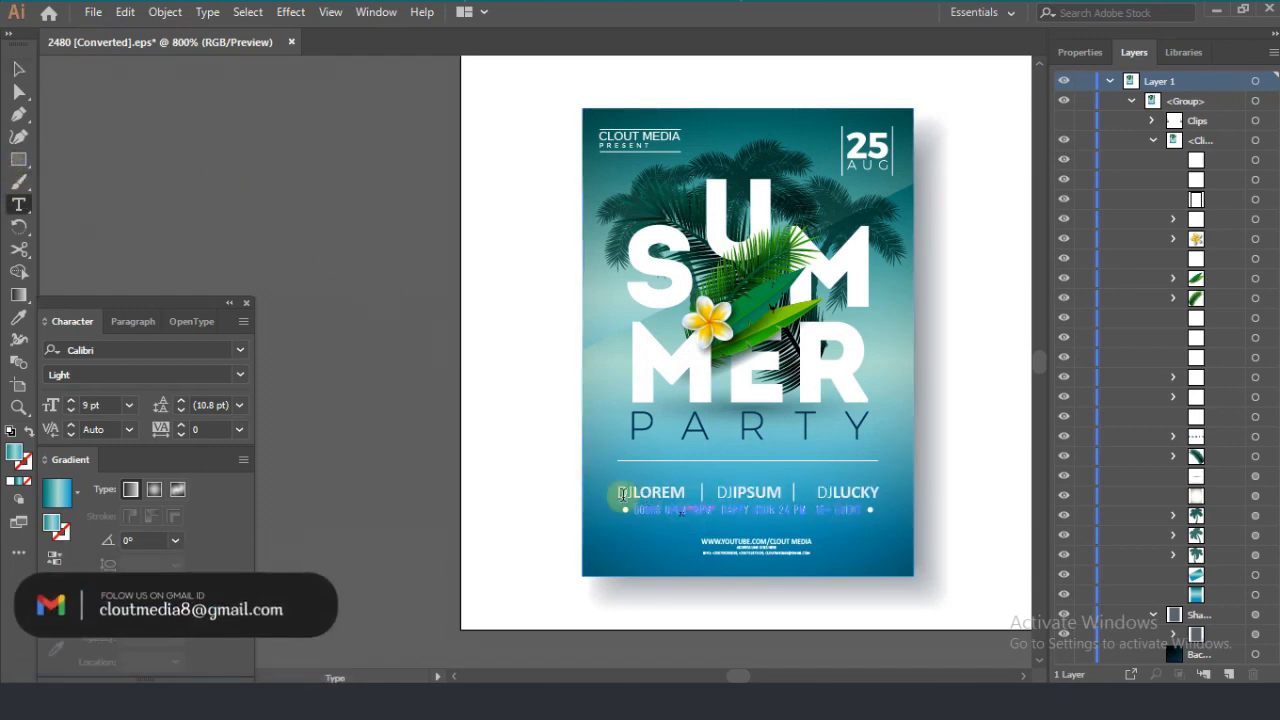
scroll(690, 492, "up", 2)
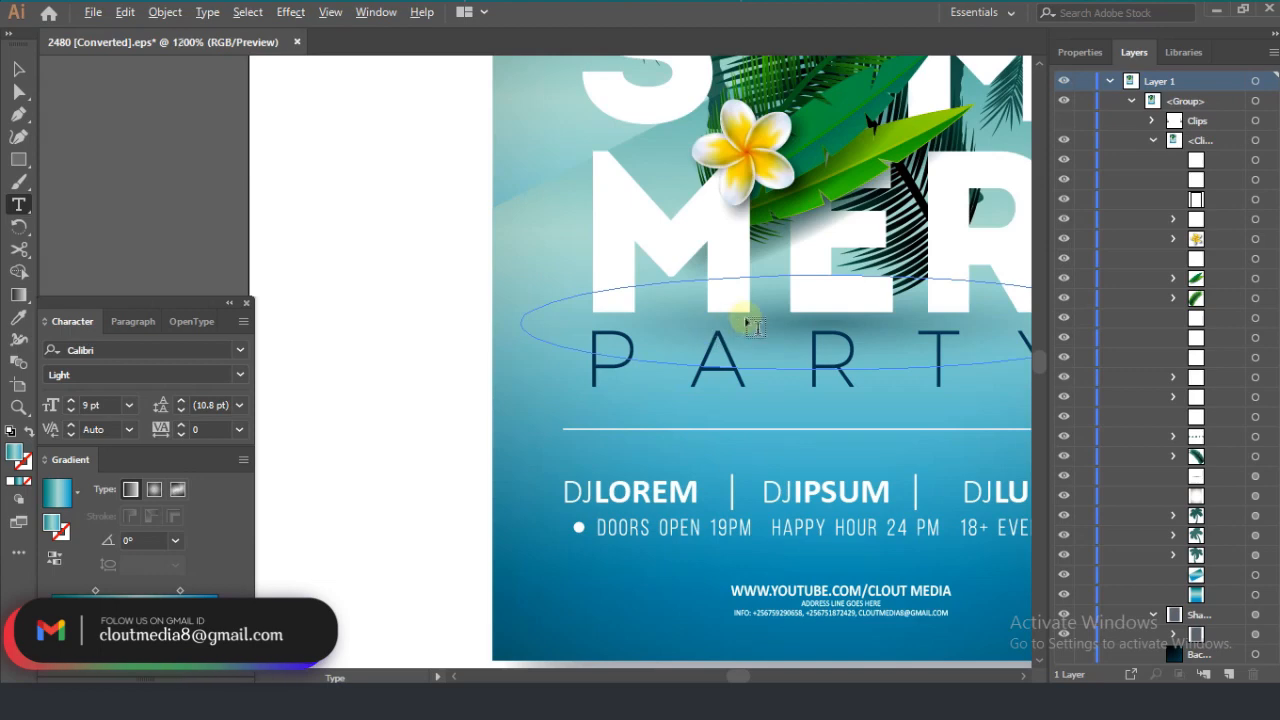
scroll(766, 377, "down", 2)
scroll(925, 176, "up", 1)
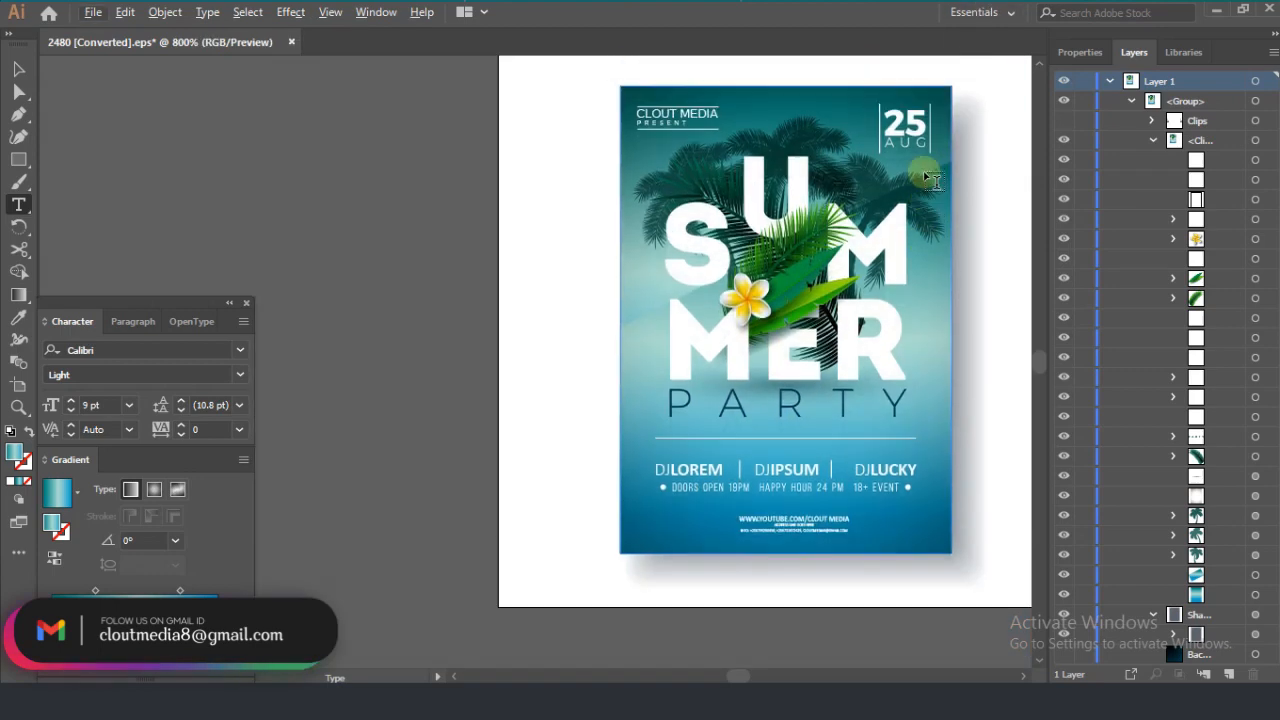
left_click(806, 469)
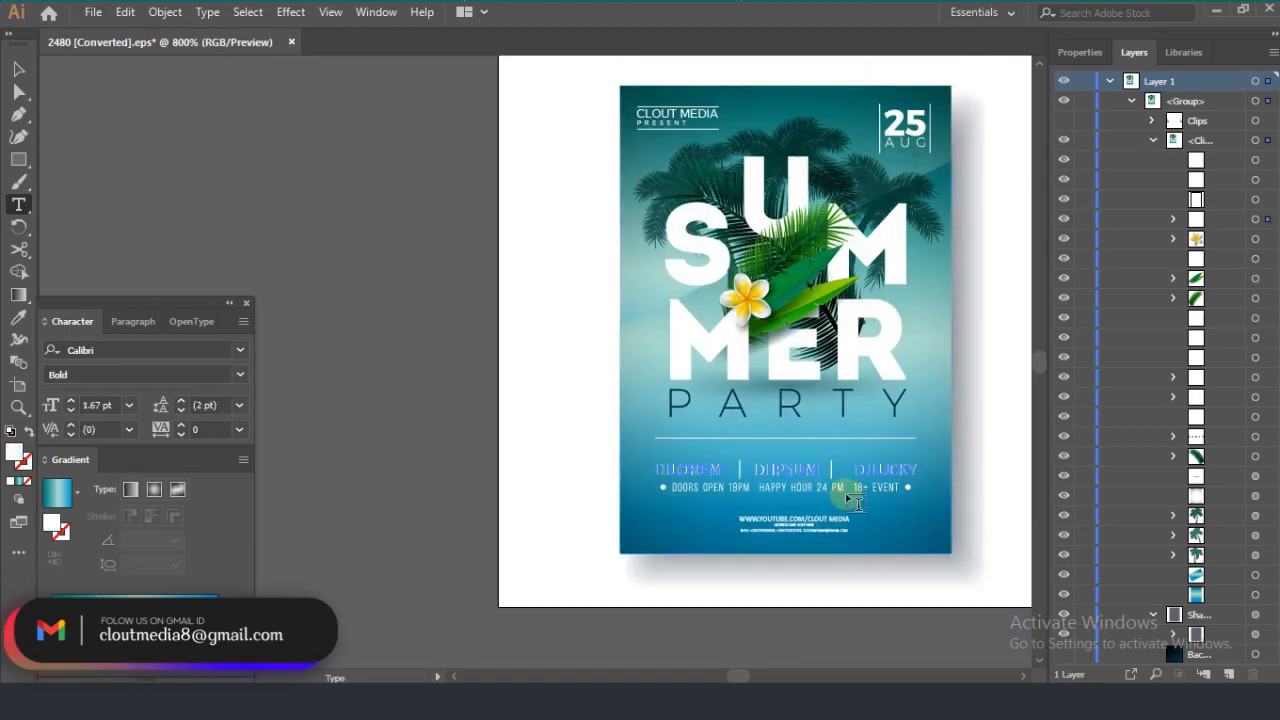
left_click_drag(818, 469, 756, 471)
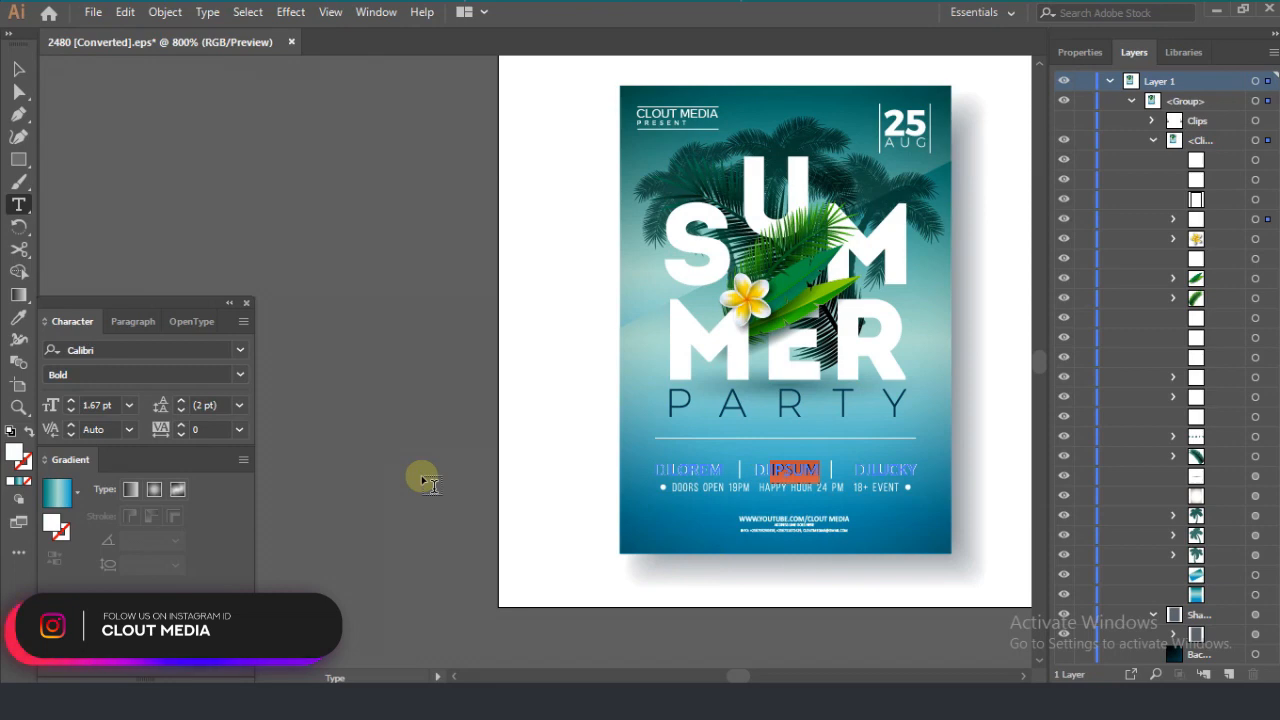
type("KIS")
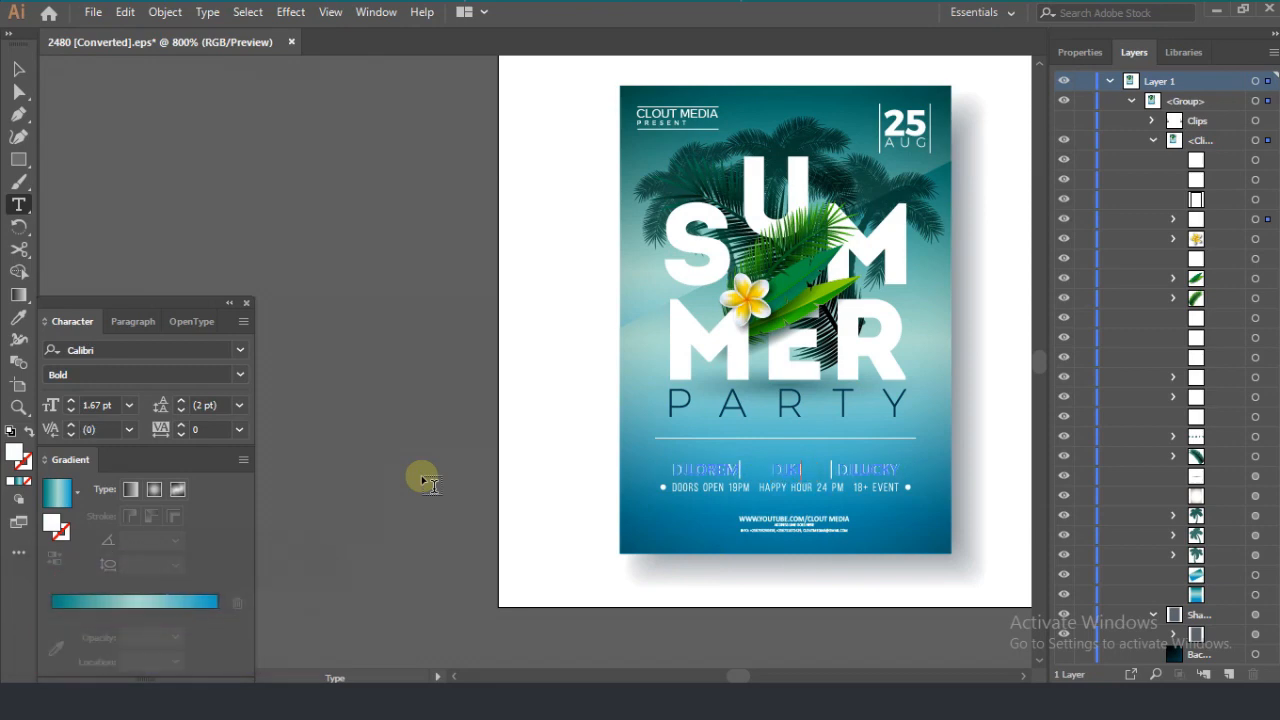
type("S")
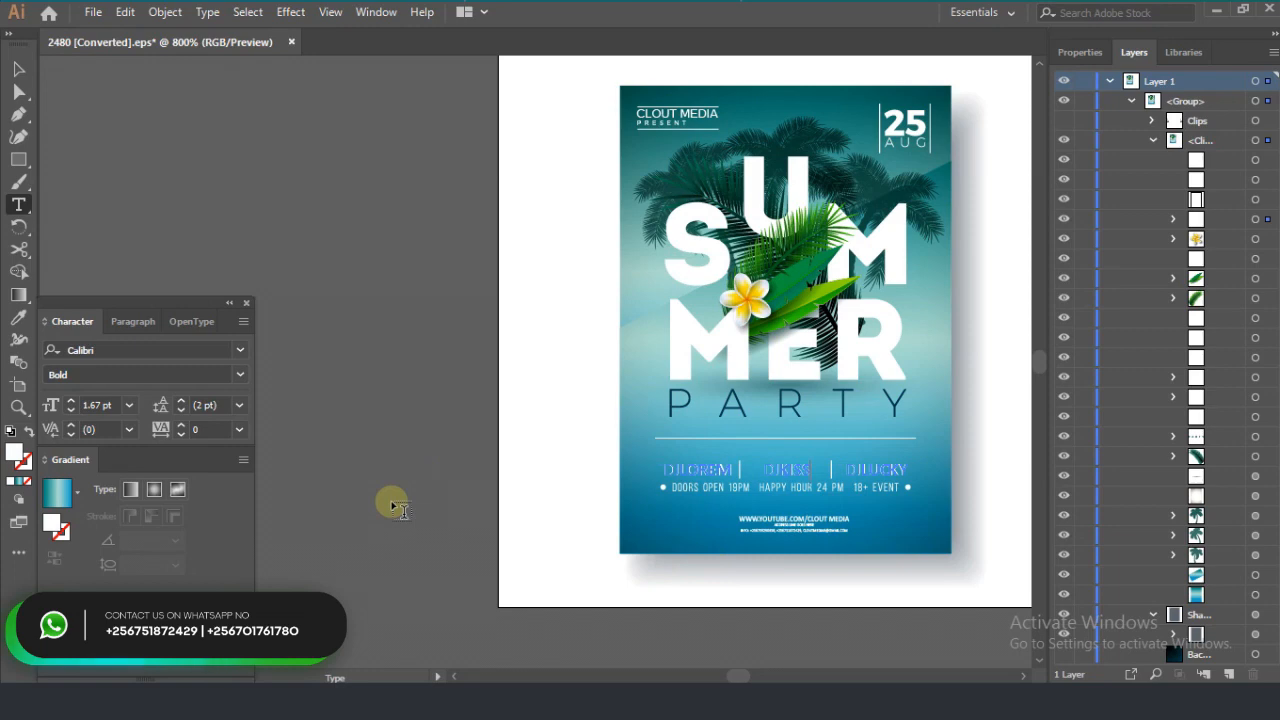
left_click(18, 68)
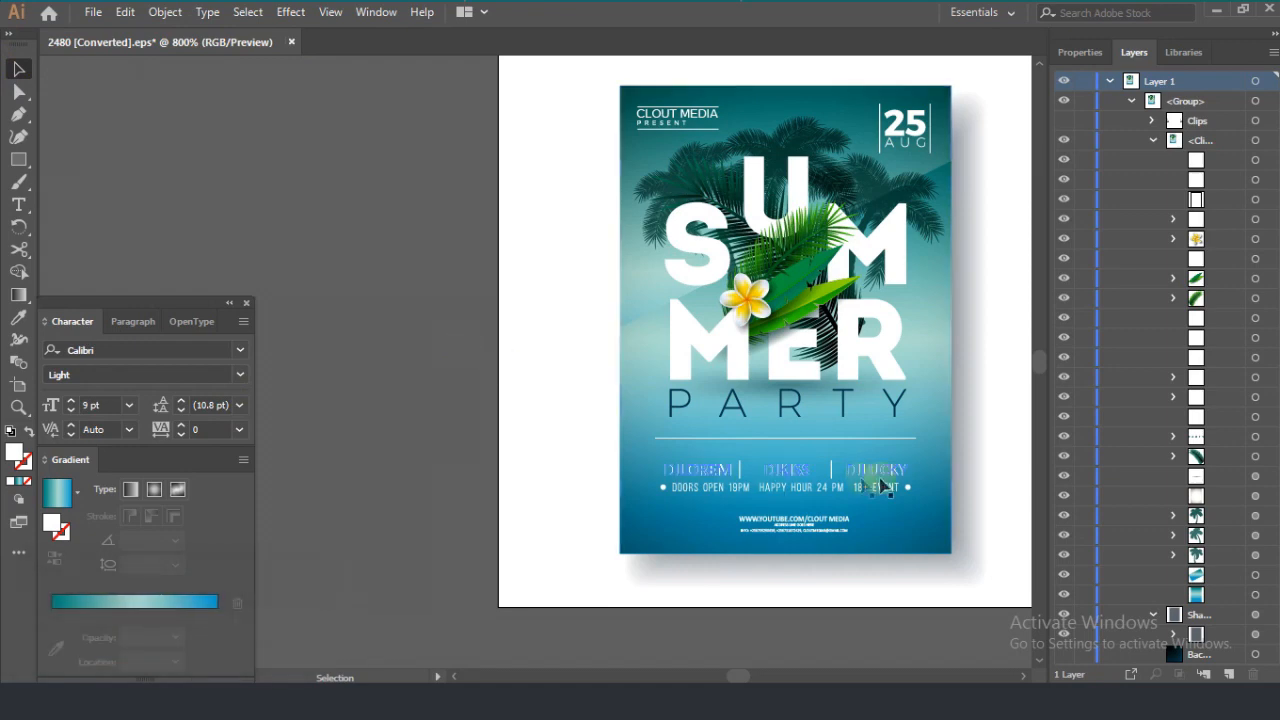
Step: Isolate the poster group around the contact text at the poster's foot
left_click(797, 533)
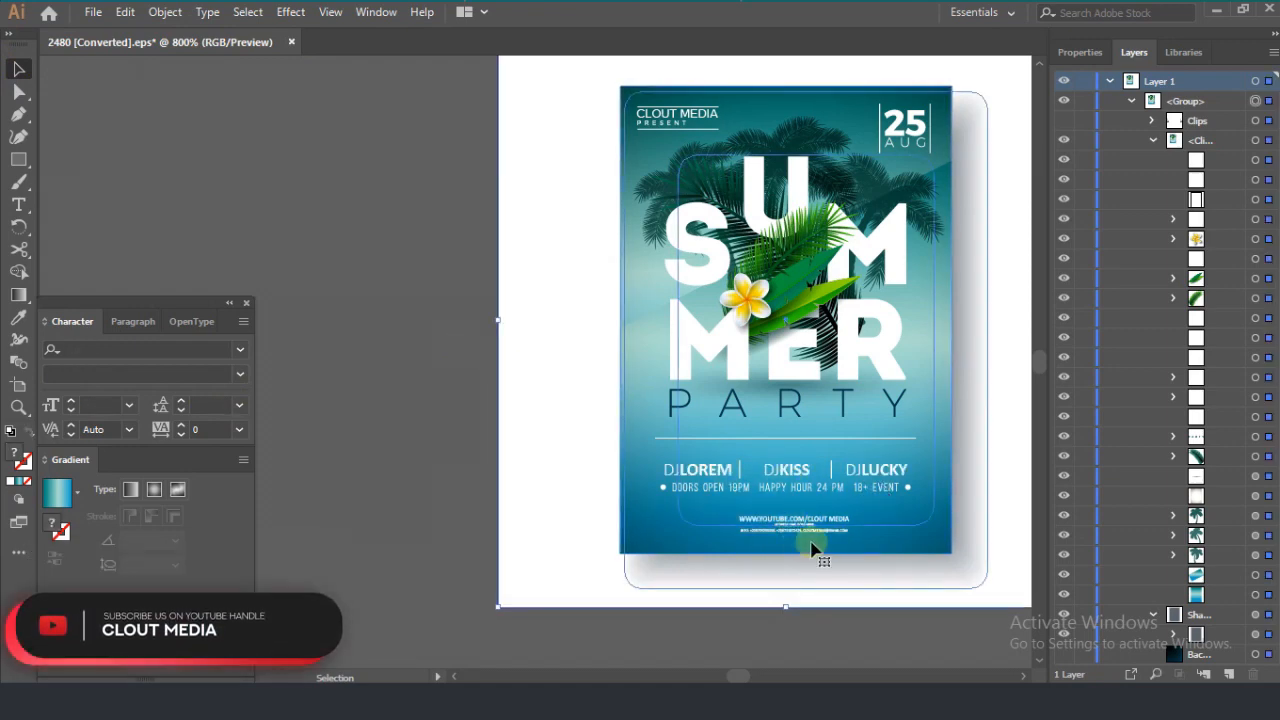
scroll(826, 540, "up", 5)
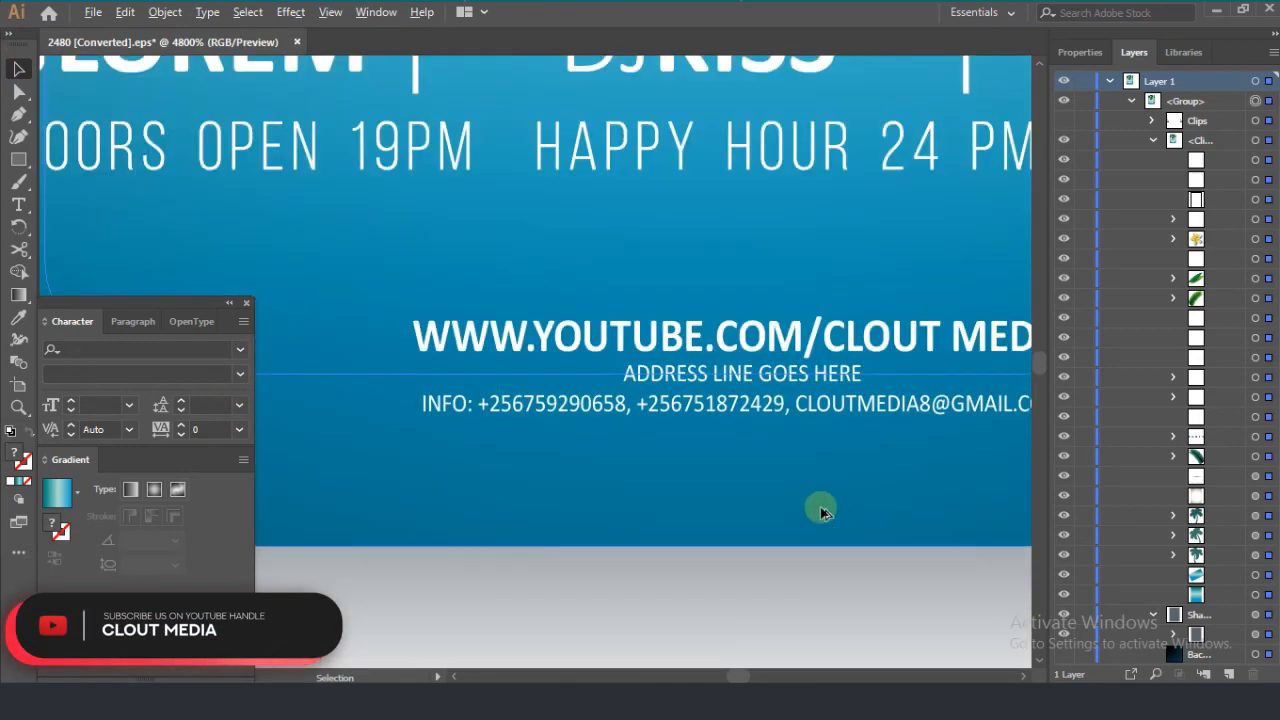
scroll(716, 455, "down", 4)
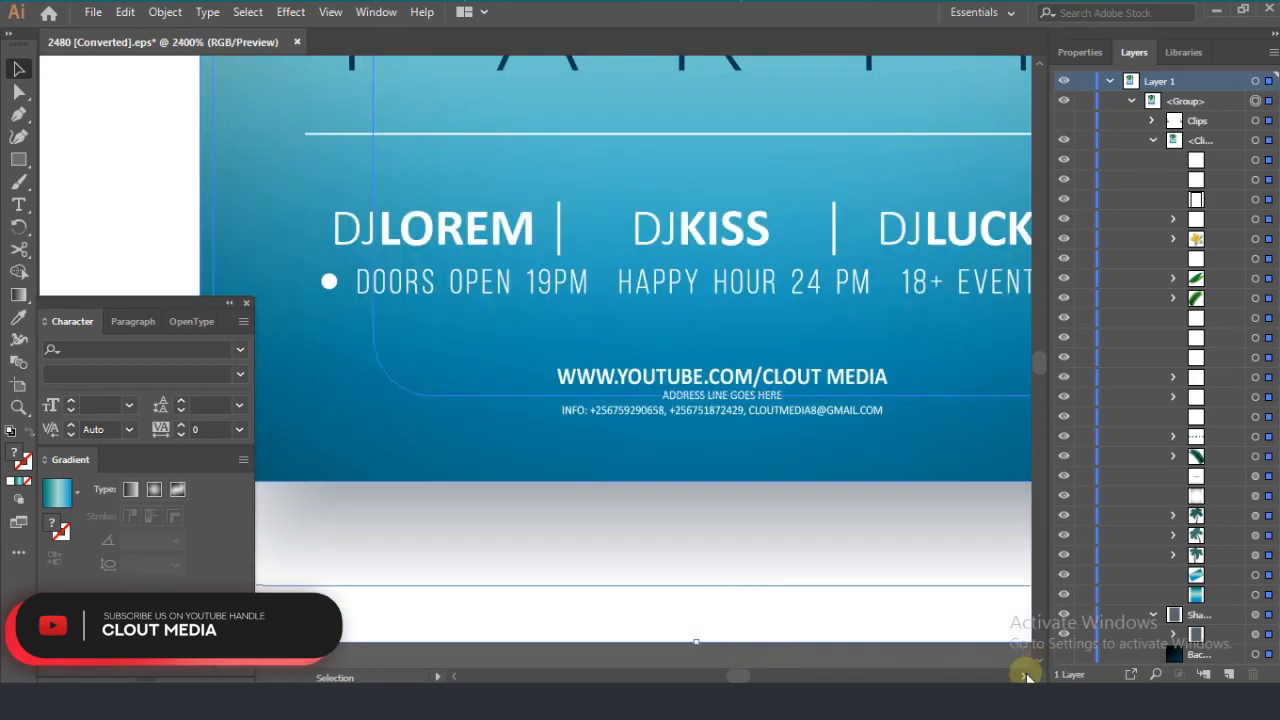
double_click(643, 380)
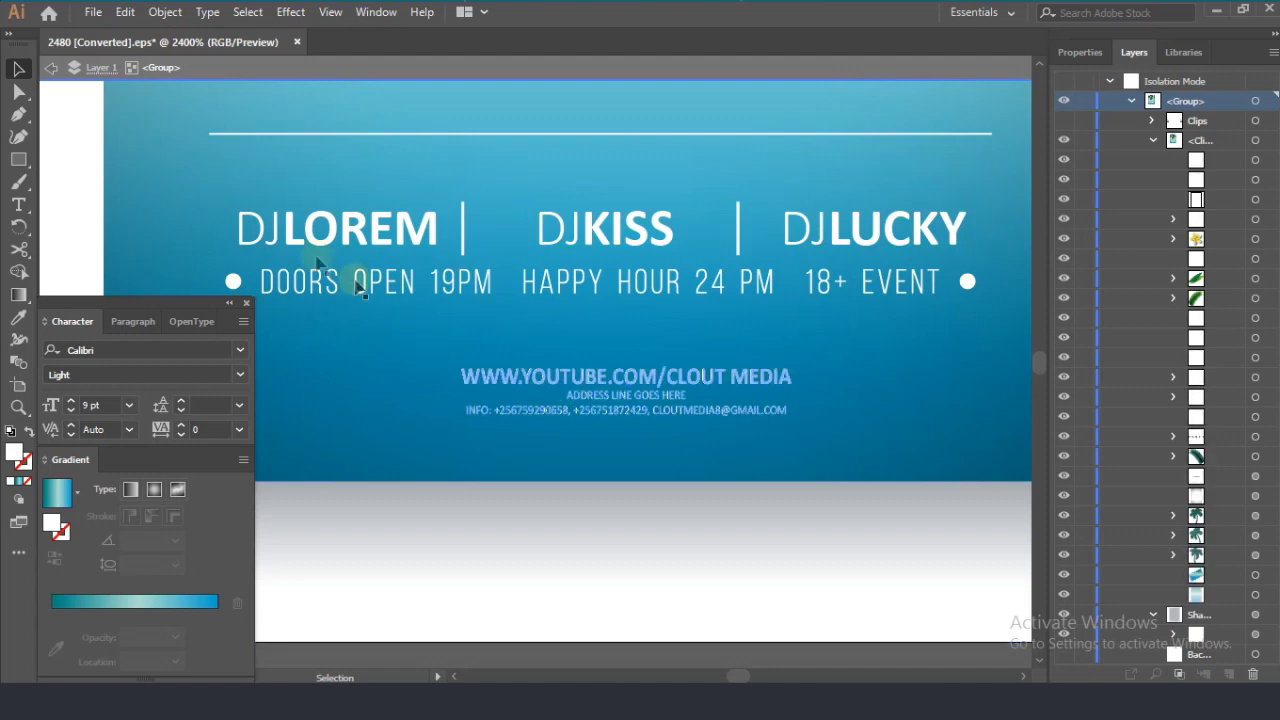
Step: Replace CLOUT MEDIA with YOUR TEXT HERE in the YouTube address line of the contact text
left_click(18, 205)
left_click(616, 370)
key("ctrl+a")
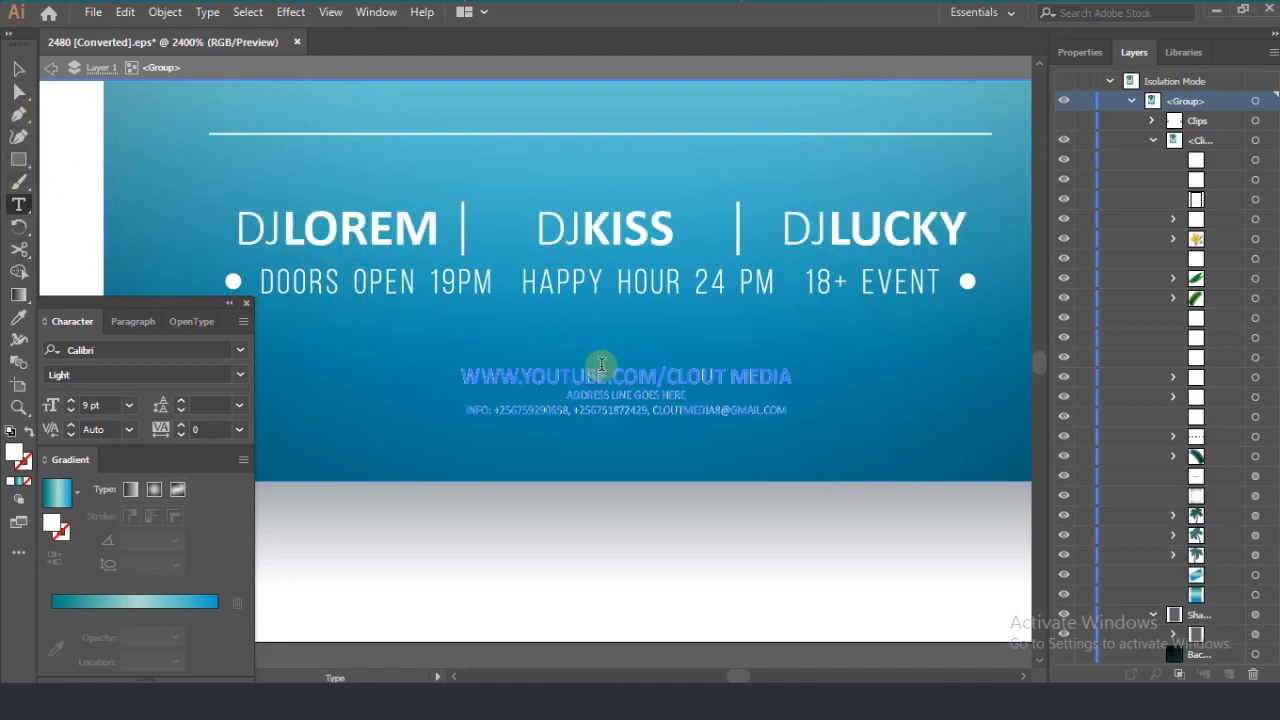
left_click(648, 376)
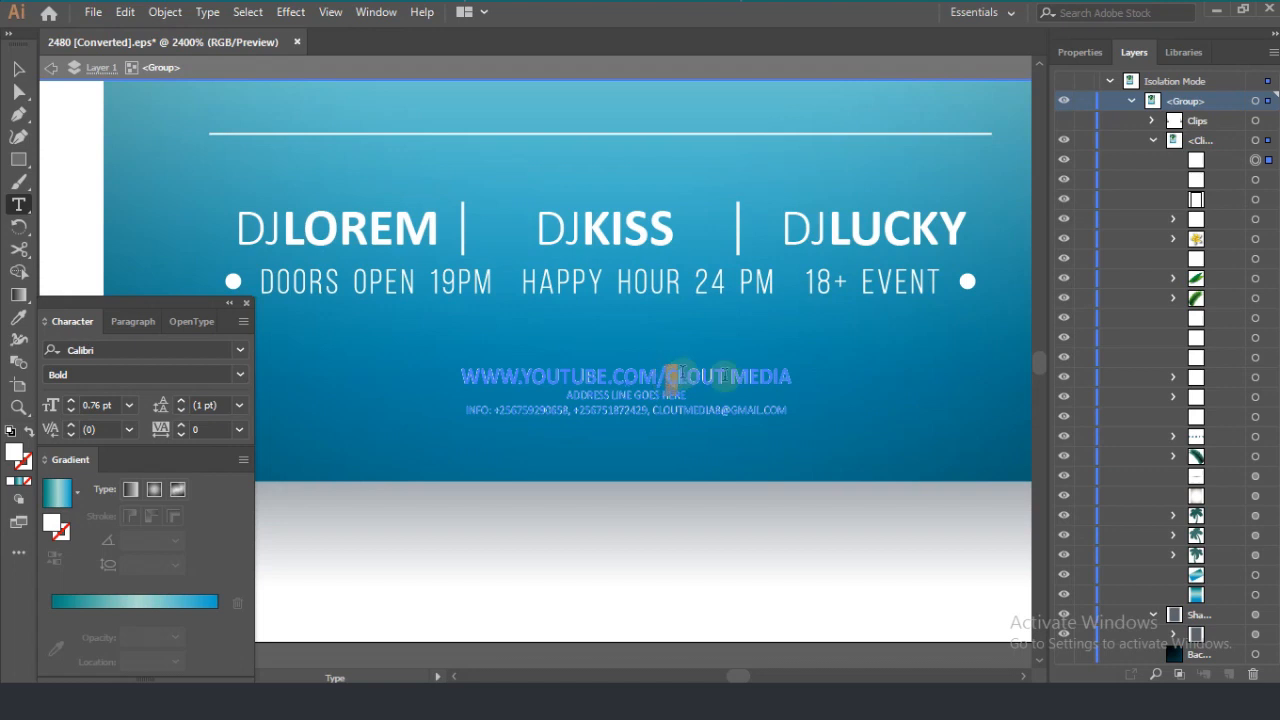
left_click_drag(682, 373, 776, 378)
type("YOUT")
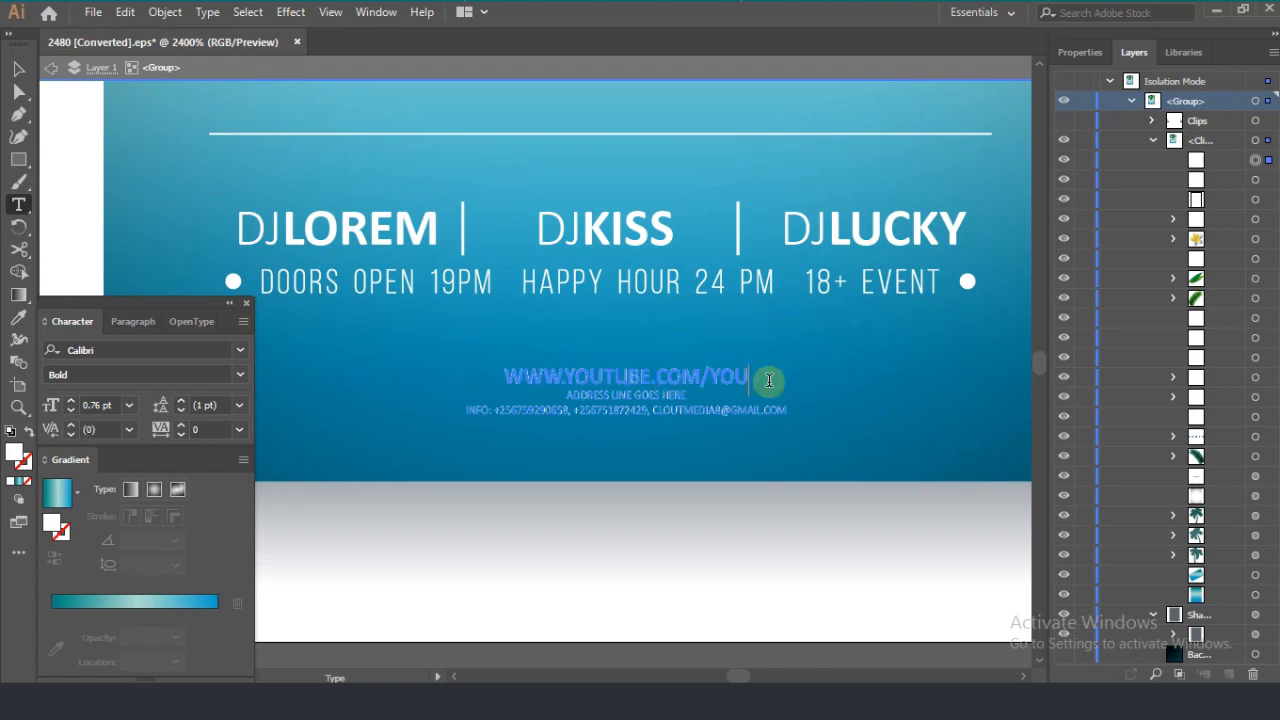
type("U")
key("BackSpace")
key("BackSpace")
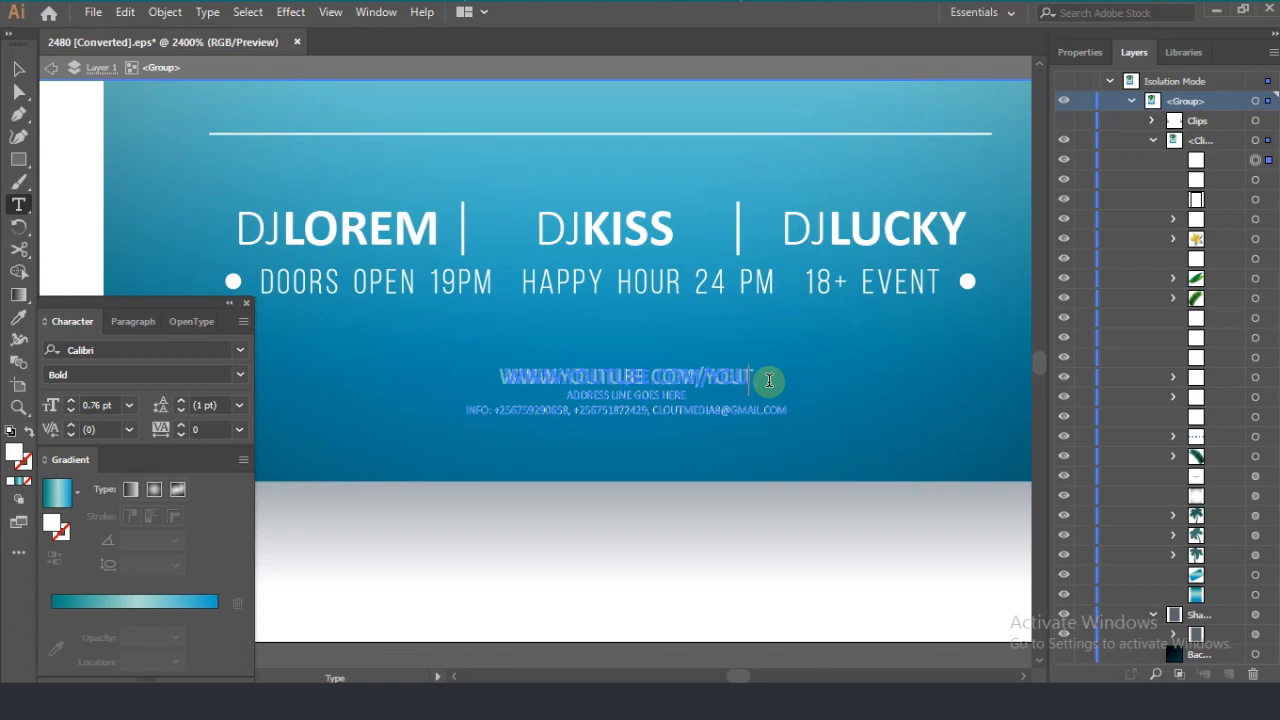
type("R TE")
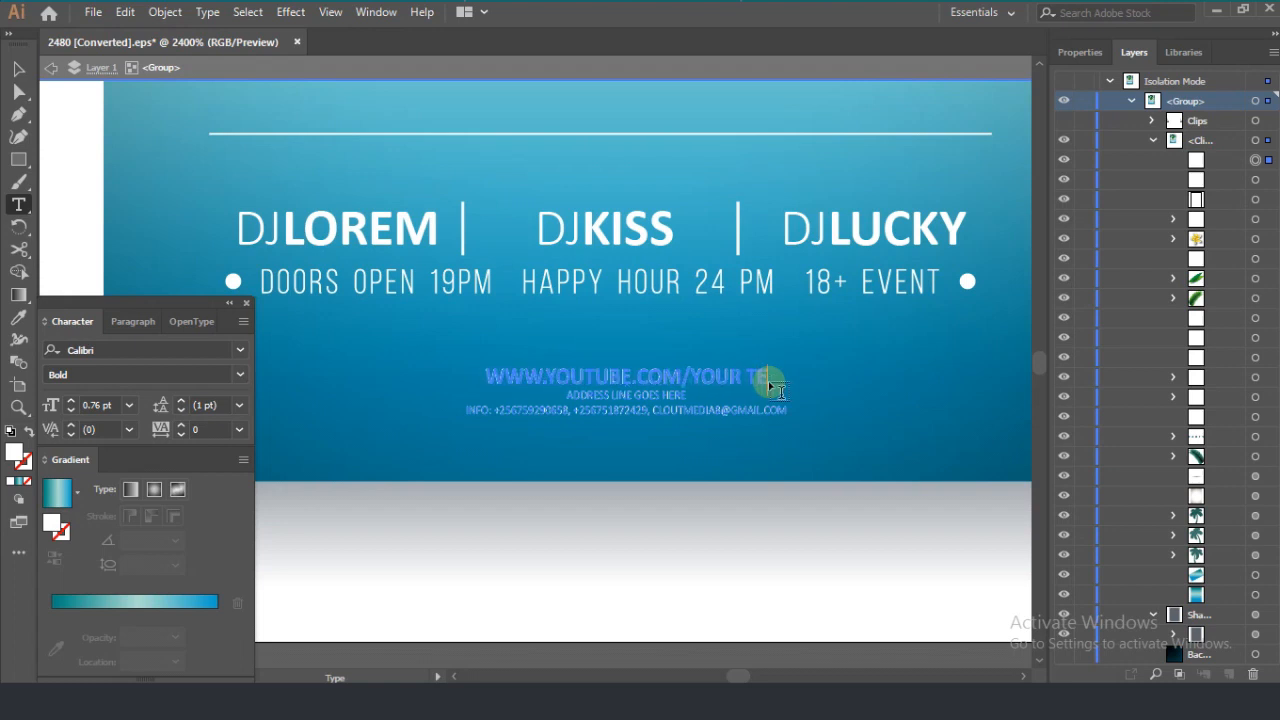
type("XT HERE")
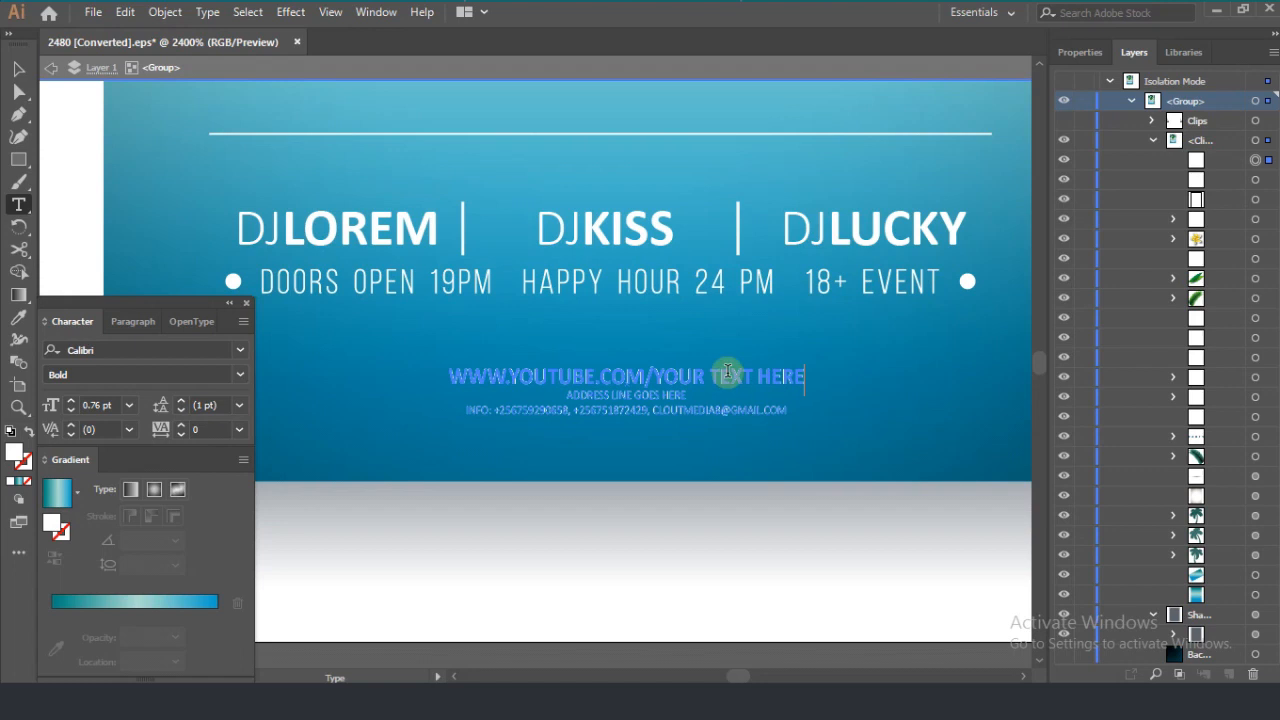
left_click(17, 70)
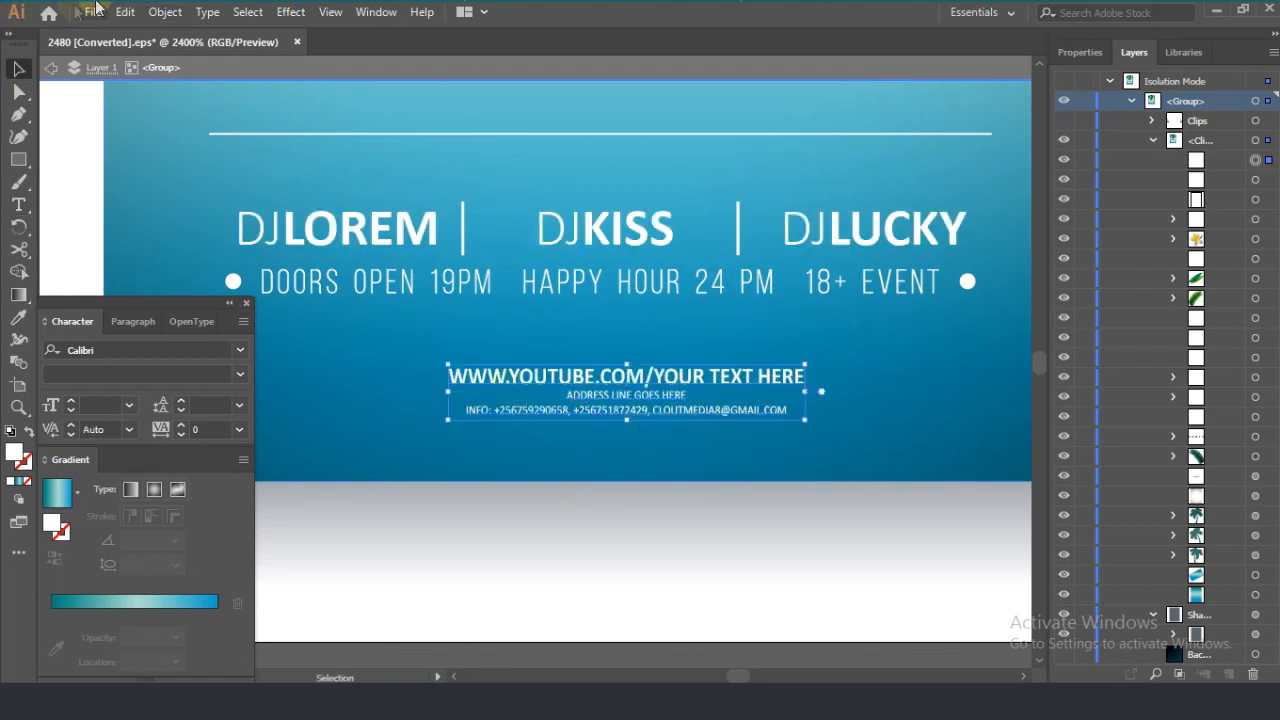
Step: Undo the wording change in the YouTube address line
key("ctrl+z")
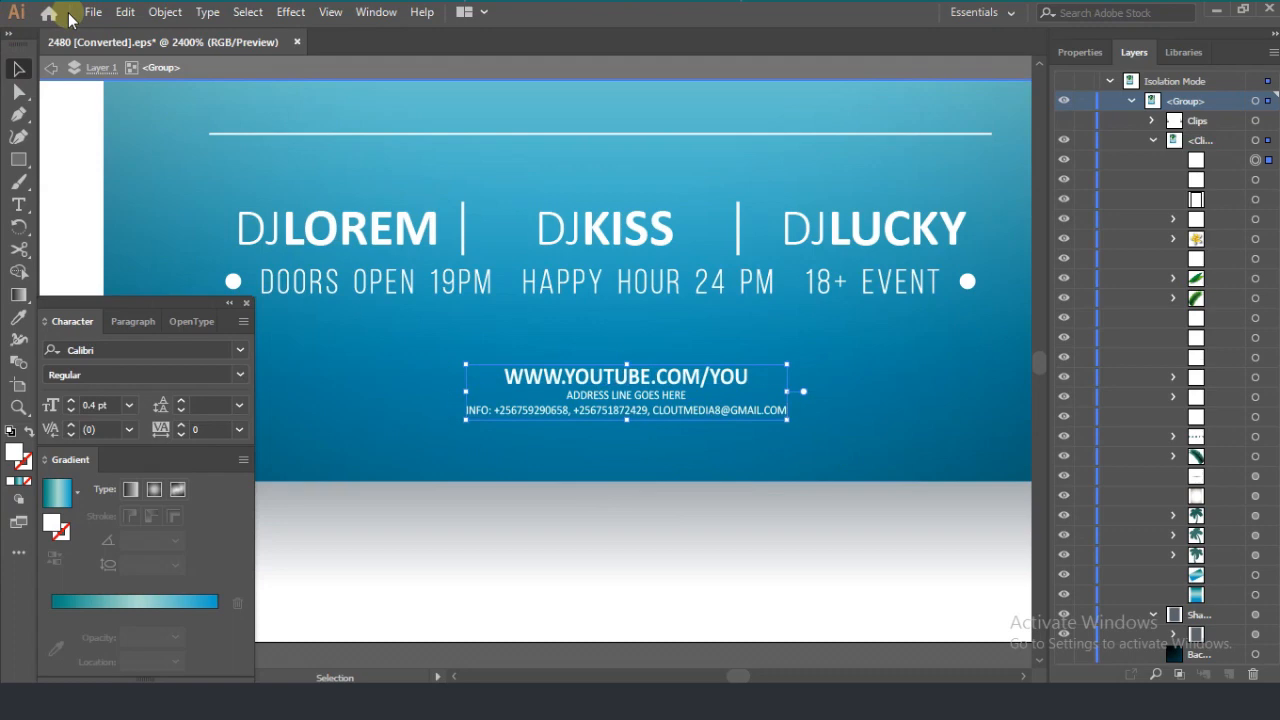
key("ctrl+z")
key("ctrl+z")
key("ctrl+z")
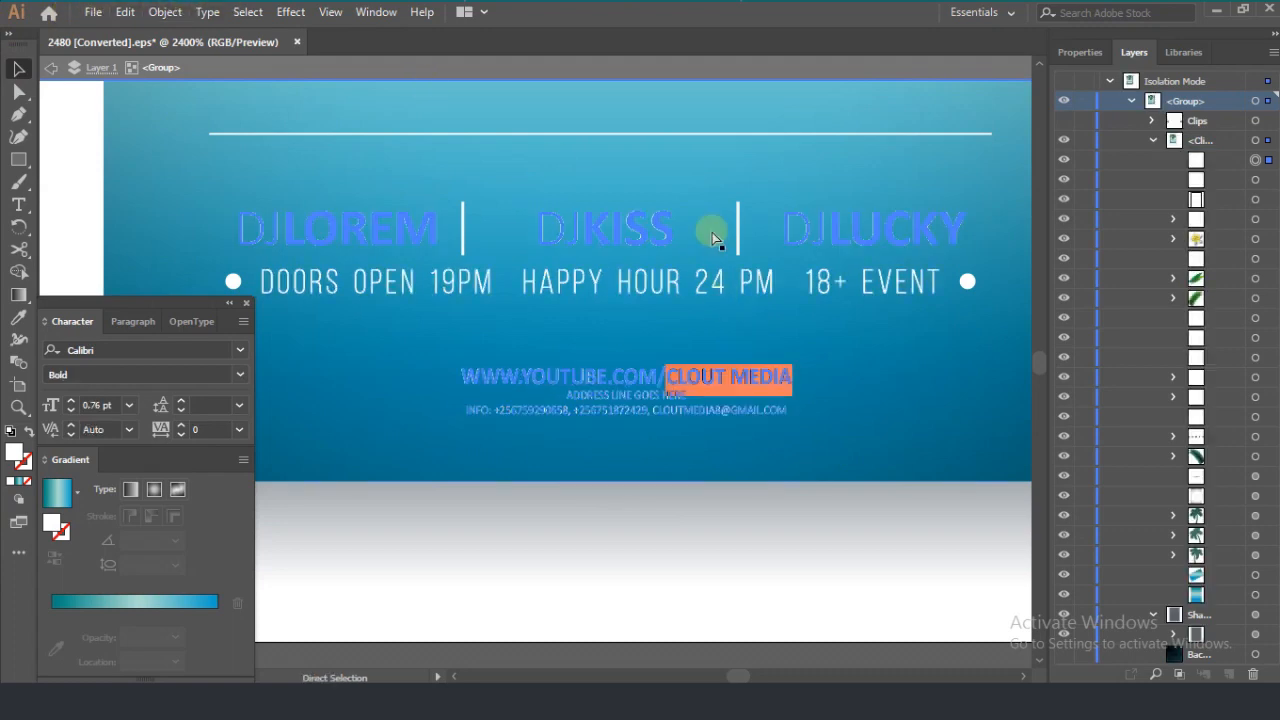
scroll(824, 386, "down", 6)
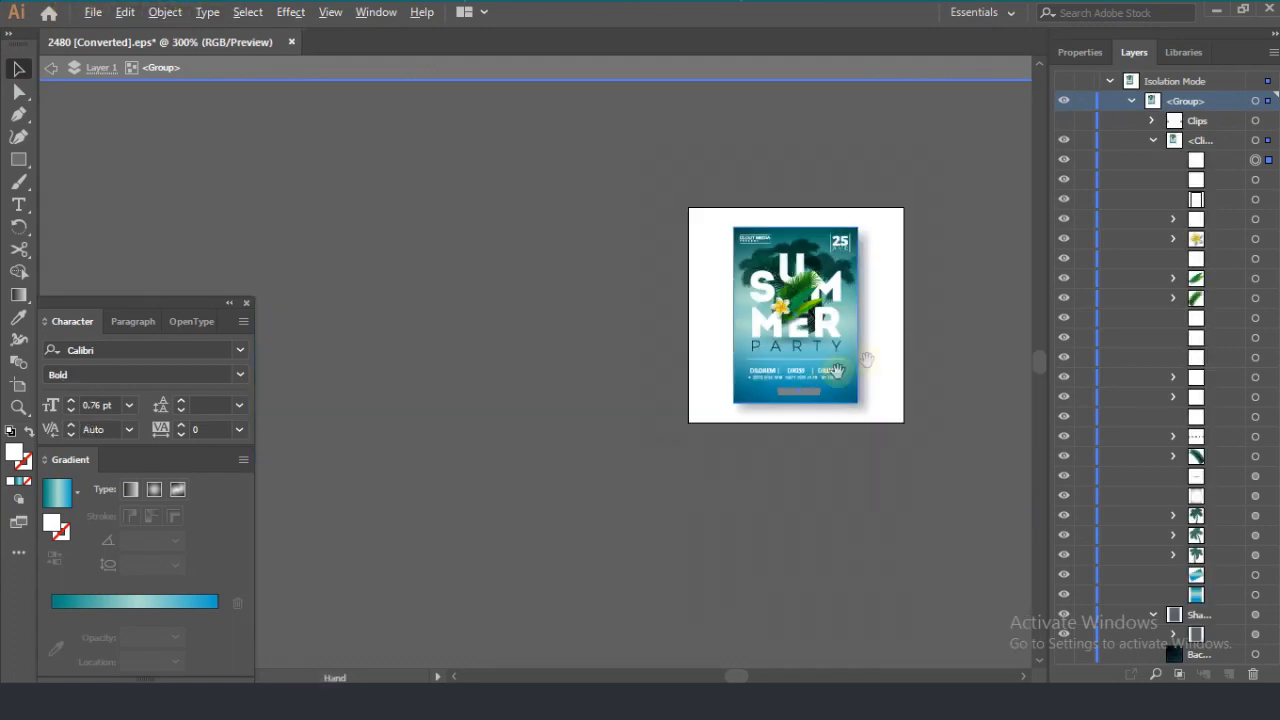
scroll(891, 409, "up", 4)
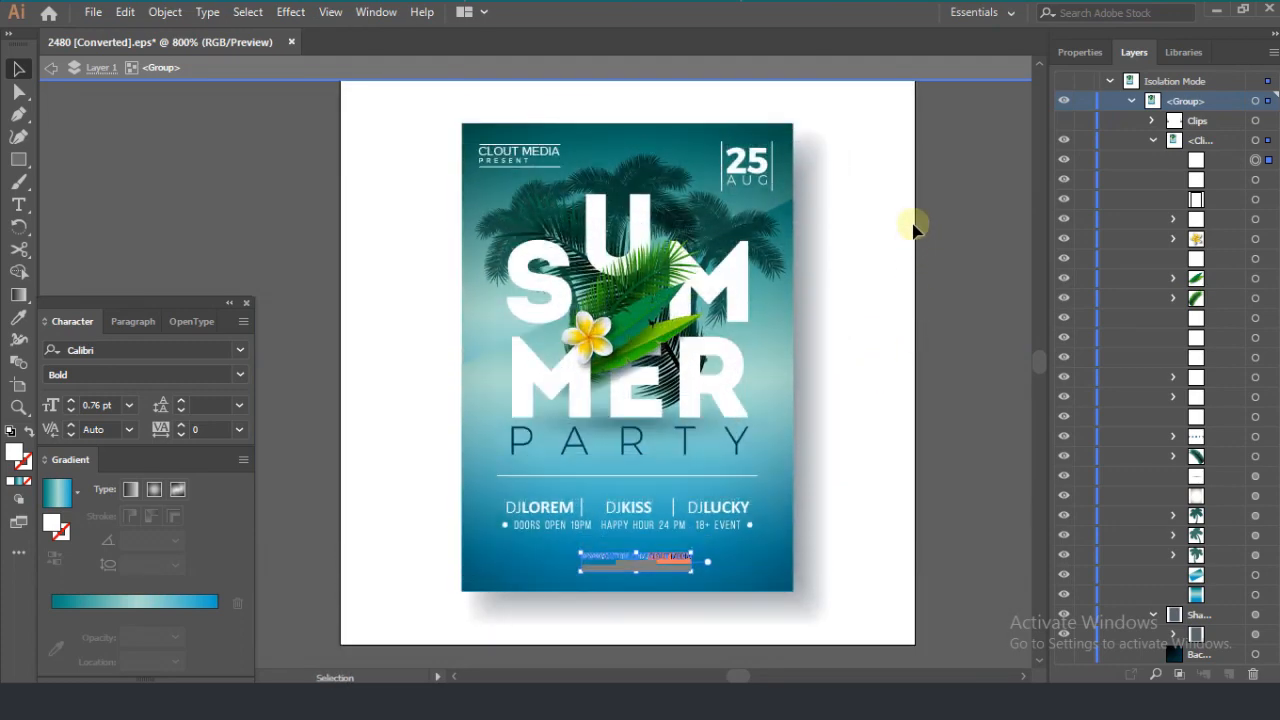